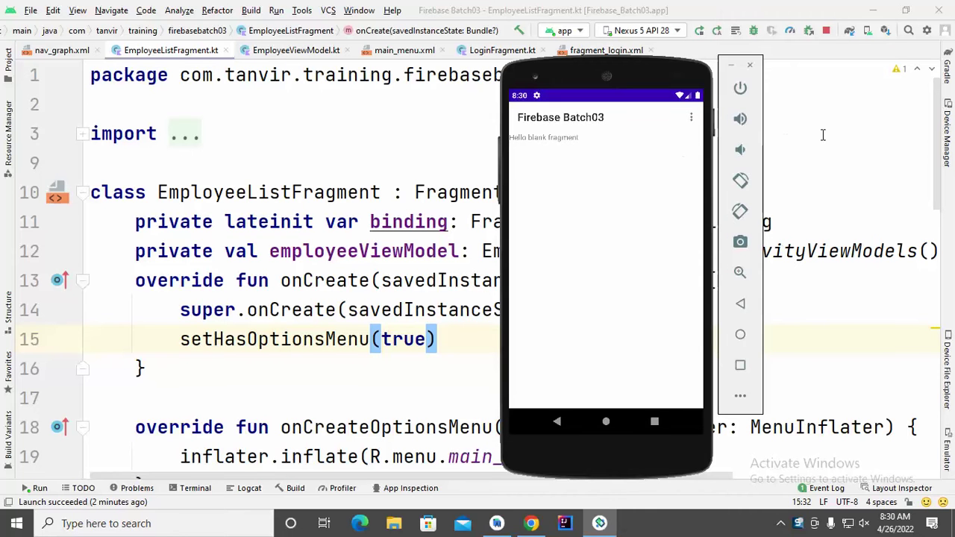
- Switch to the Firebase console in Chrome and start creating a Cloud Firestore database for the FirebaseBatch03 project
click(824, 145)
click(533, 524)
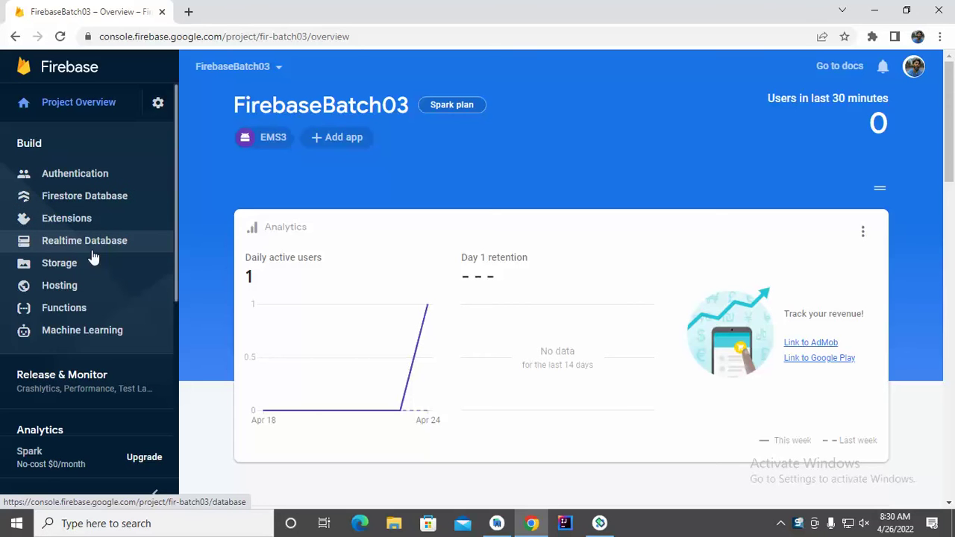
click(110, 202)
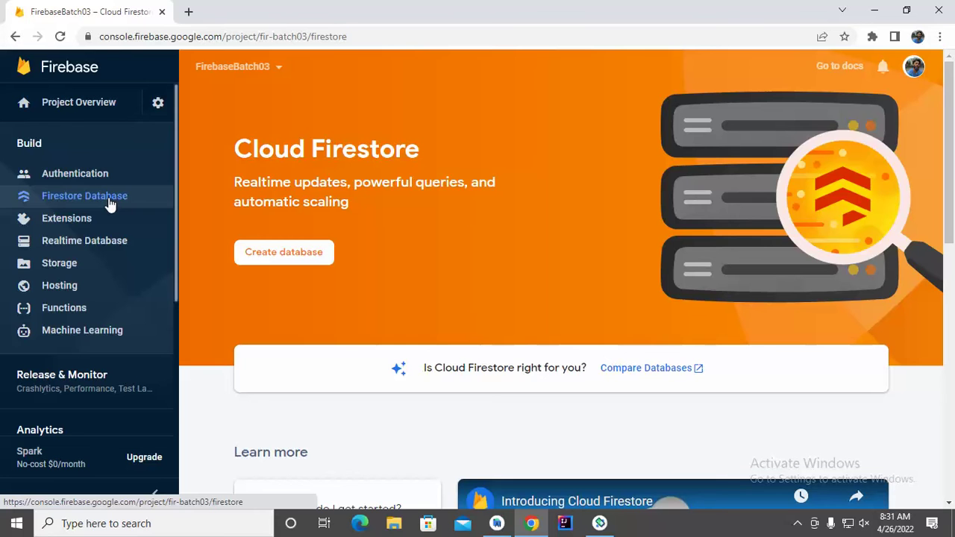
click(306, 254)
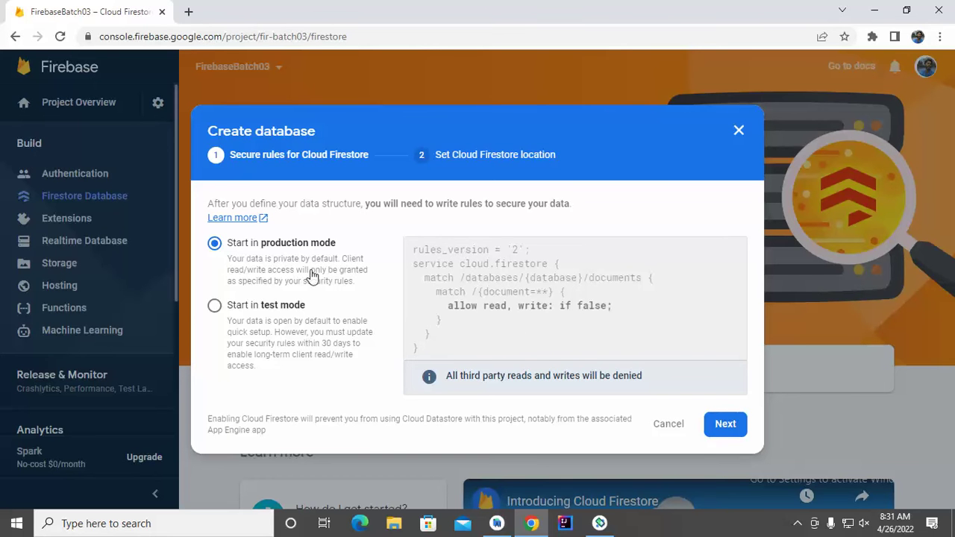
- Choose test mode for the new database's security rules and proceed to the location setting
click(283, 308)
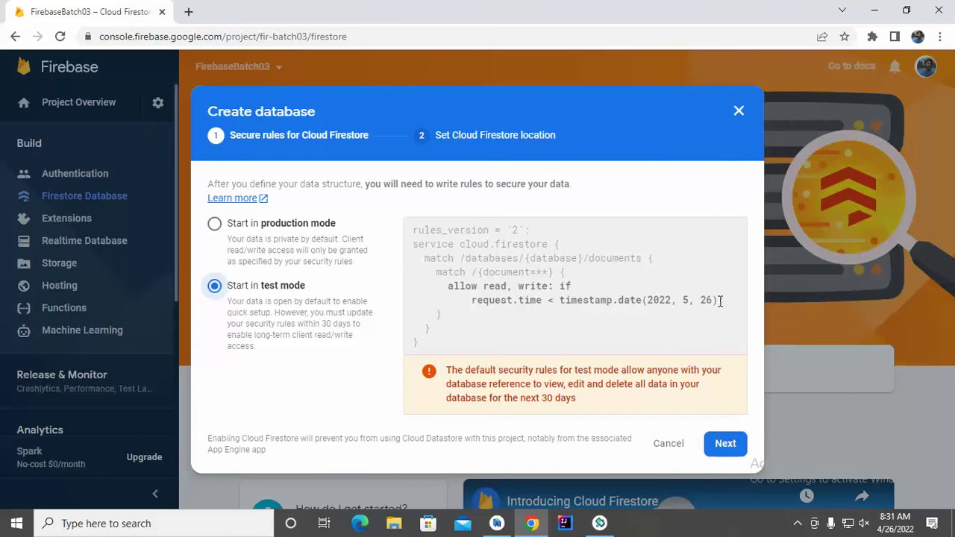
click(721, 446)
double_click(687, 300)
double_click(707, 300)
double_click(686, 300)
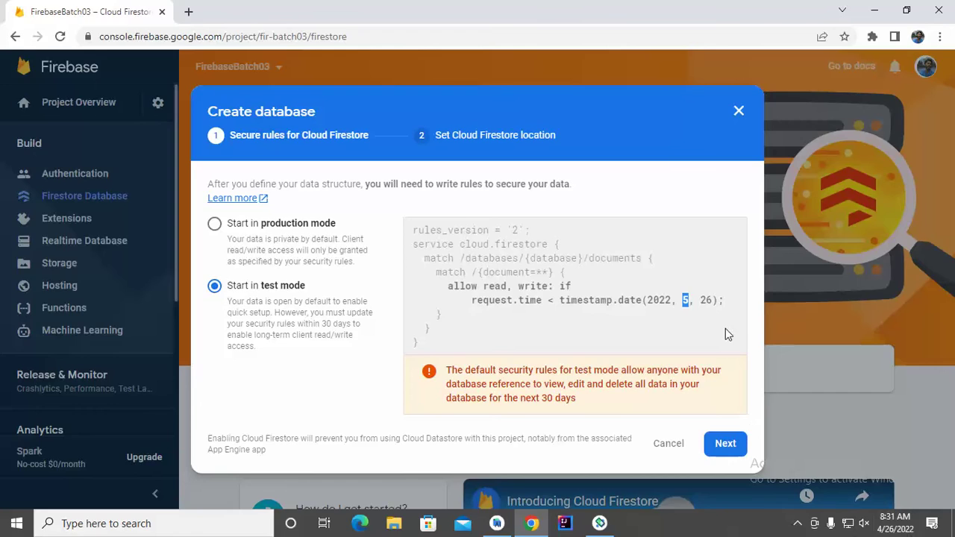
click(705, 300)
drag(475, 300, 541, 300)
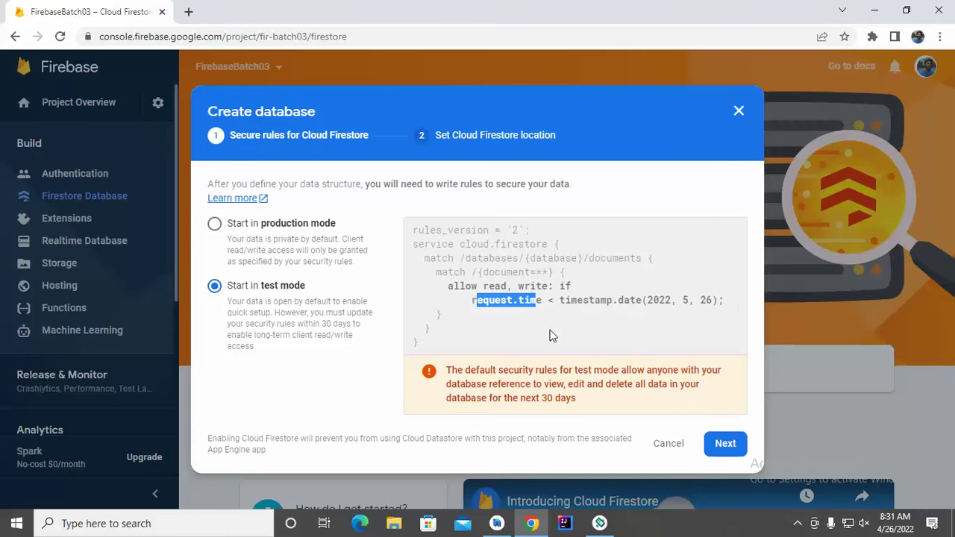
click(468, 300)
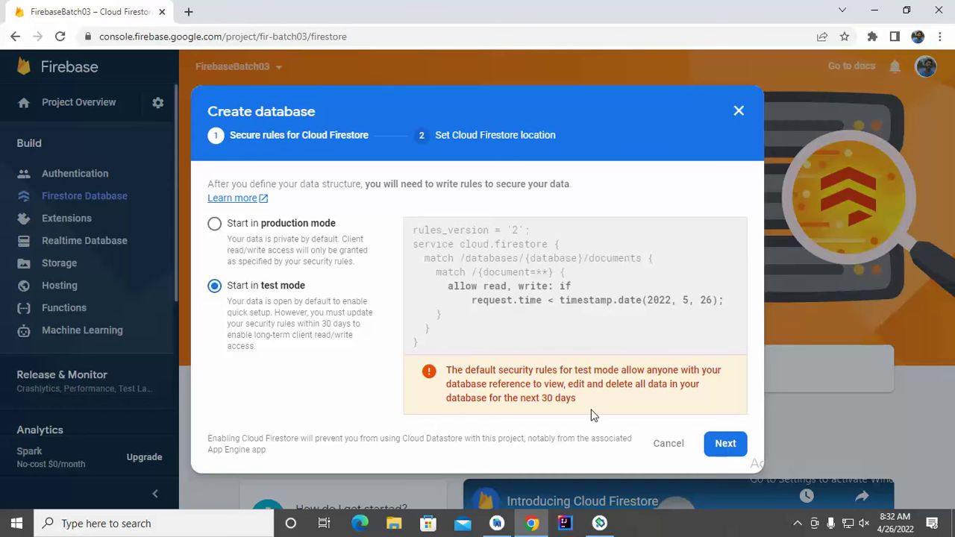
click(217, 223)
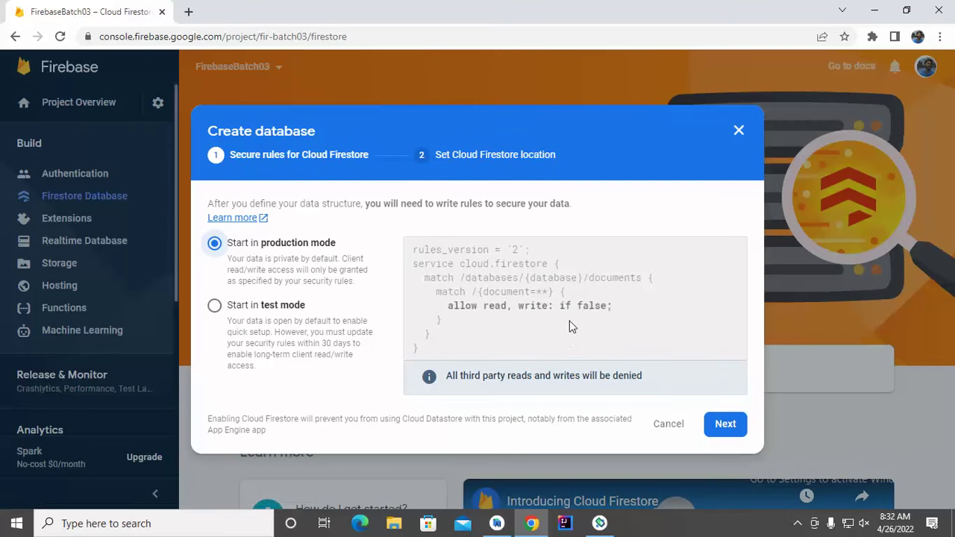
click(270, 305)
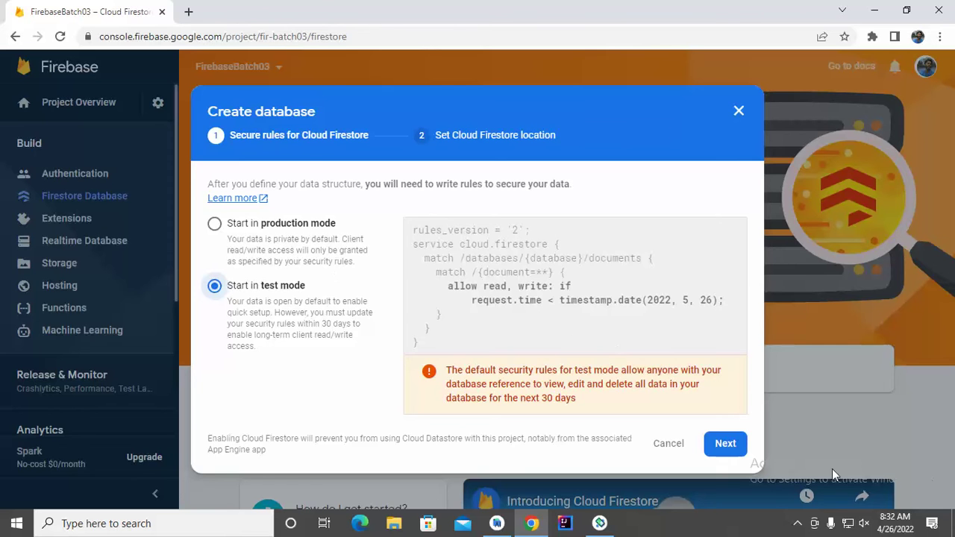
click(723, 443)
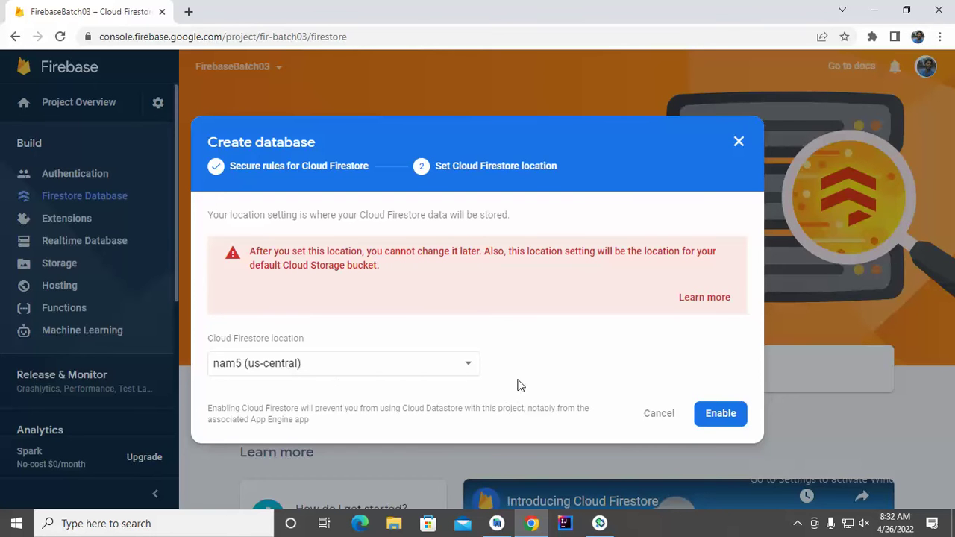
- Choose nam5 (us-central) as the Cloud Firestore location and enable the database
click(452, 371)
scroll(459, 407, down, 10)
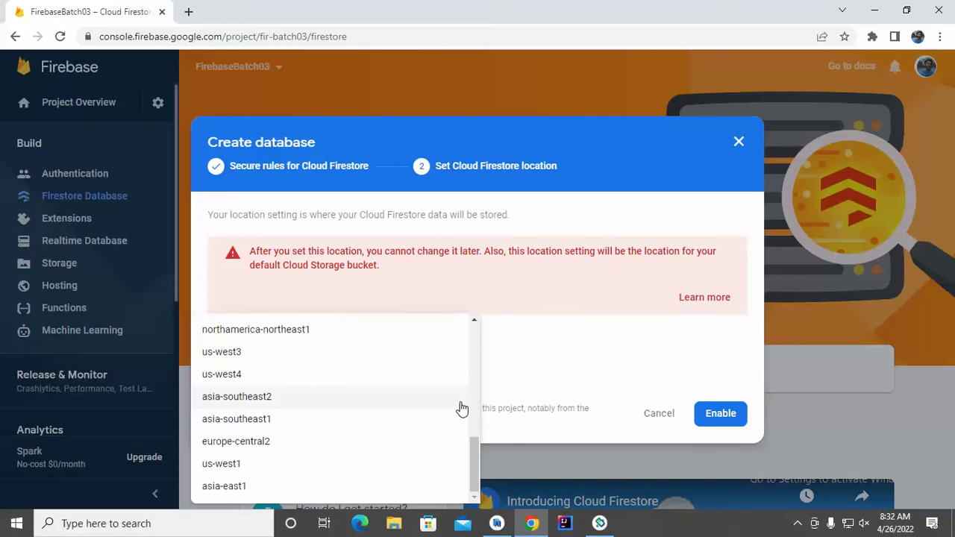
scroll(462, 408, up, 2)
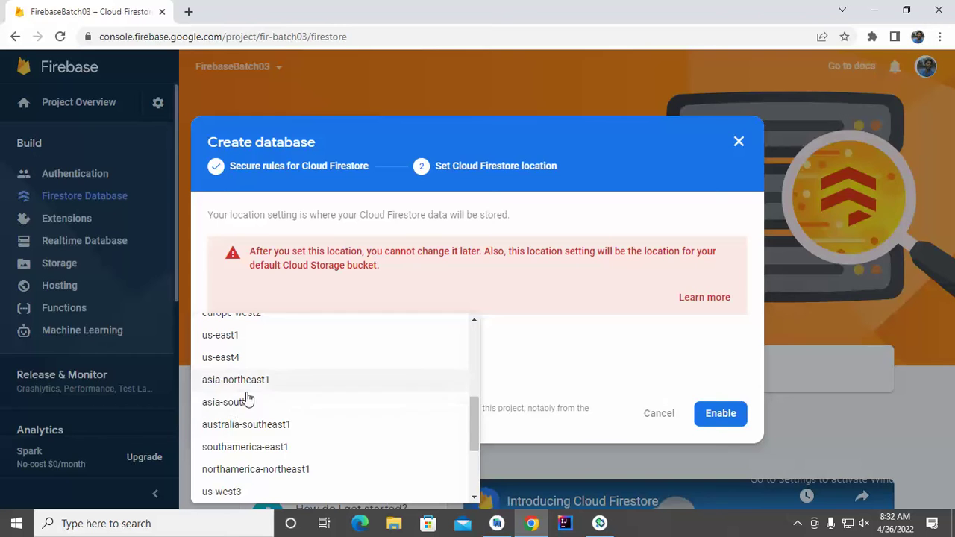
scroll(253, 410, down, 2)
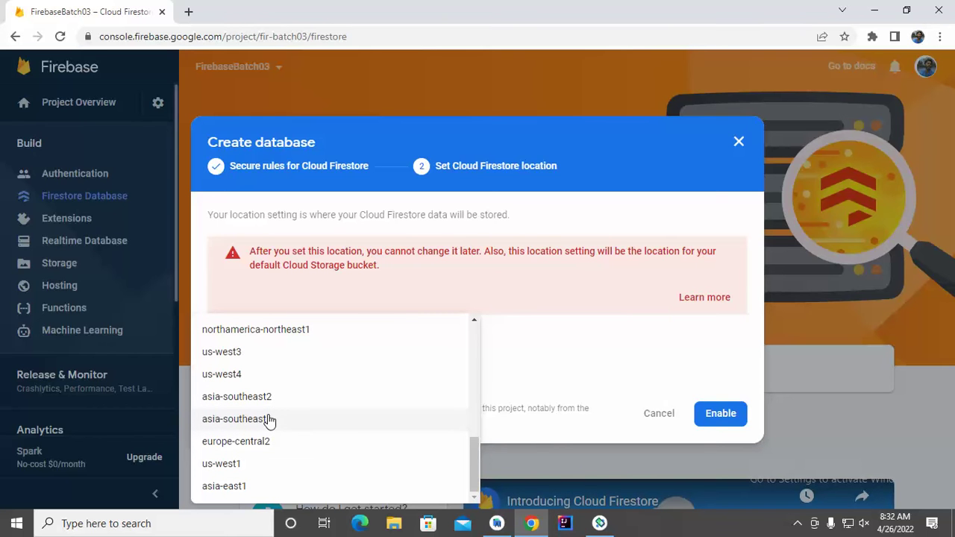
scroll(269, 420, up, 6)
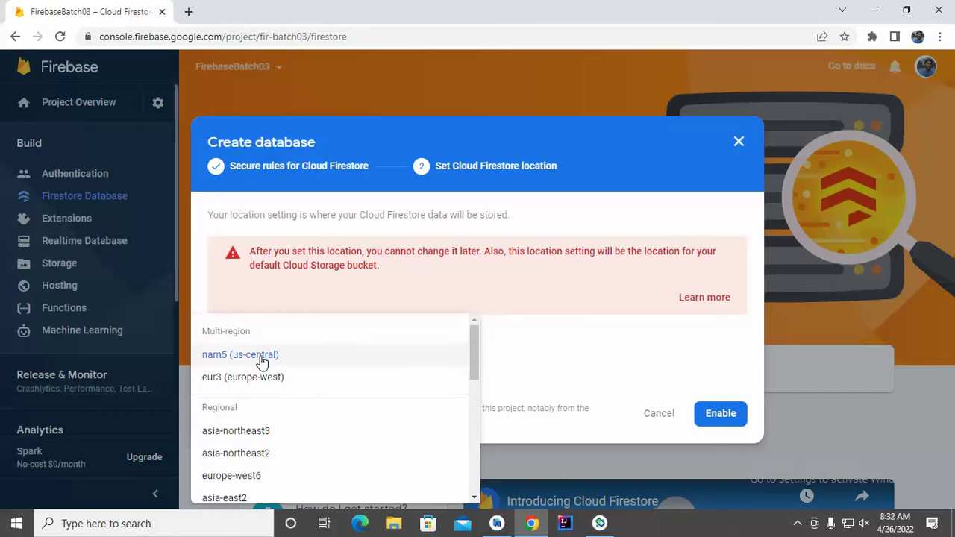
click(261, 362)
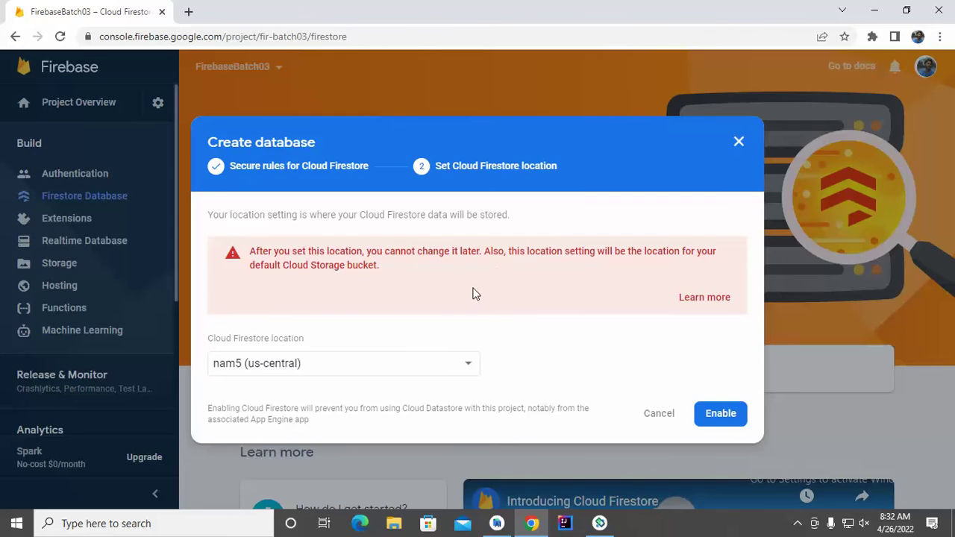
click(721, 413)
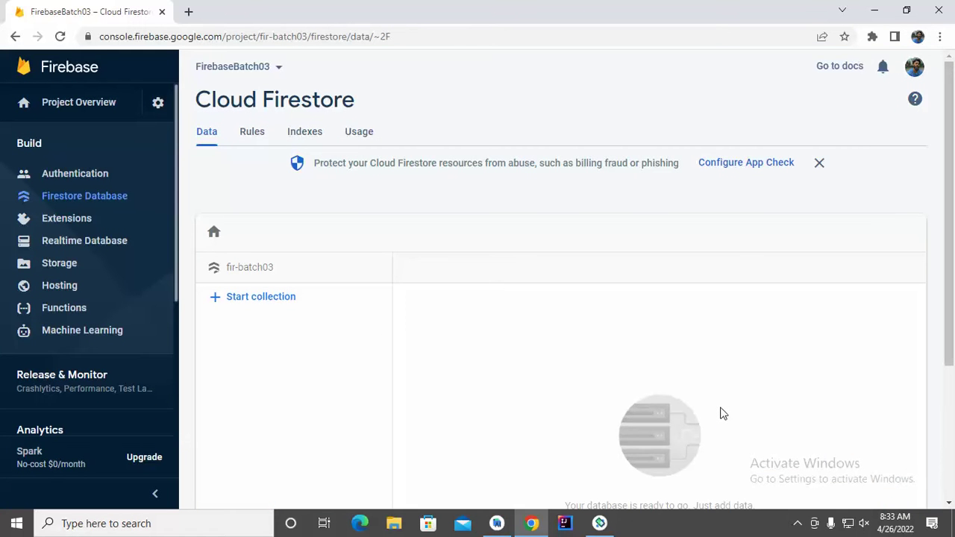
- In the Firestore rules, replace the read and write time condition with request.auth!=null and publish the change
scroll(944, 299, down, 3)
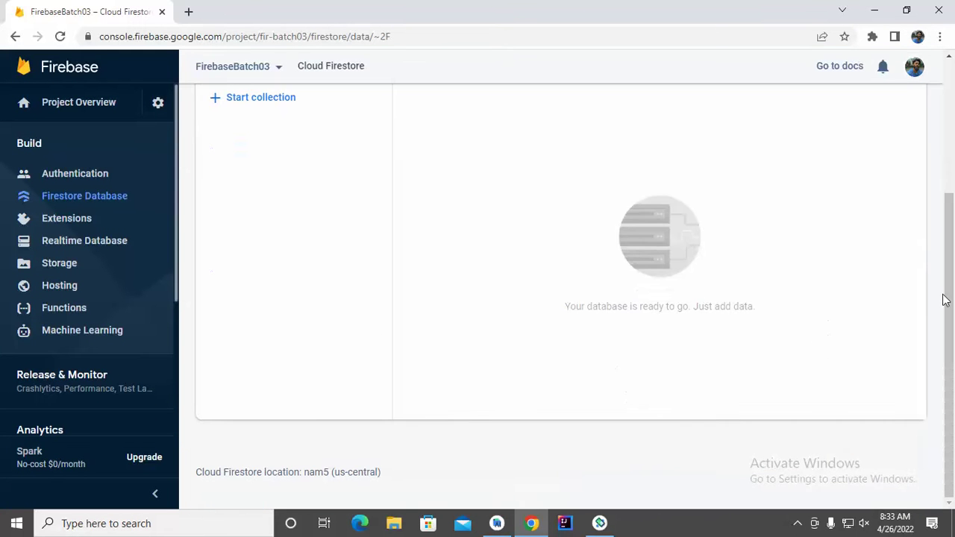
scroll(547, 212, up, 2)
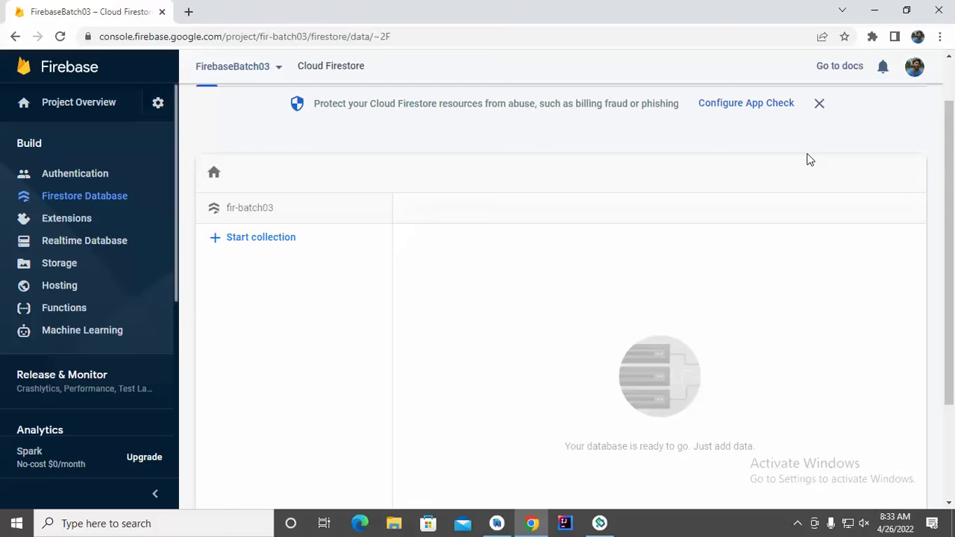
scroll(809, 159, up, 2)
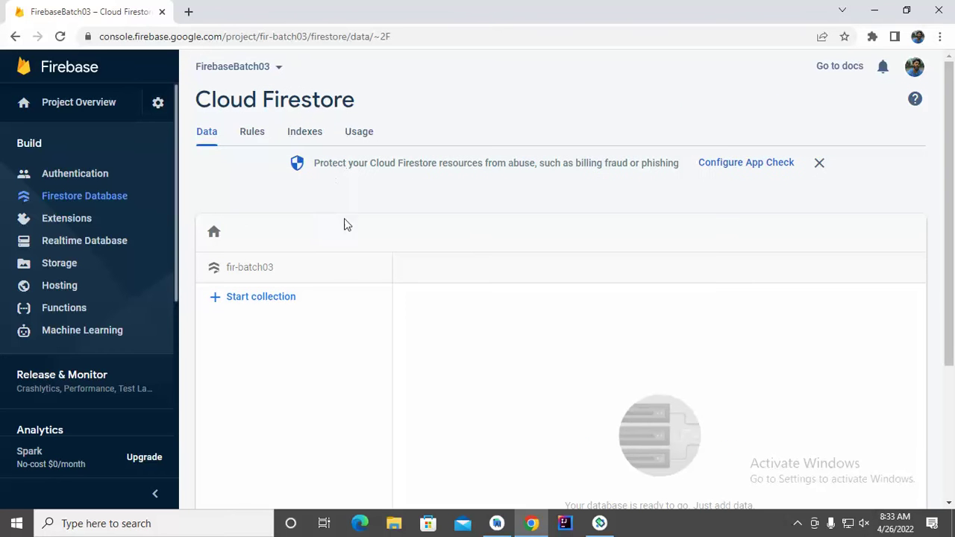
click(249, 138)
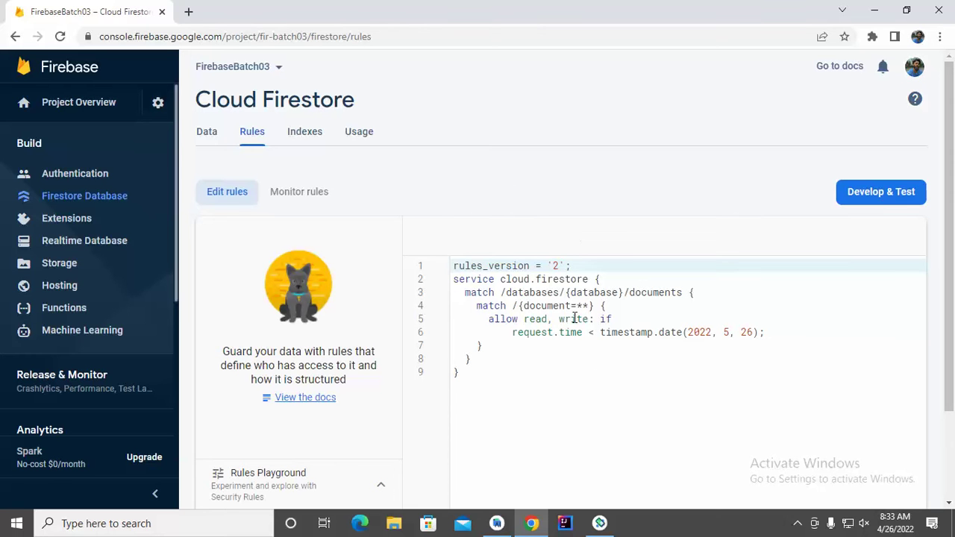
drag(757, 332, 619, 318)
key(BackSpace)
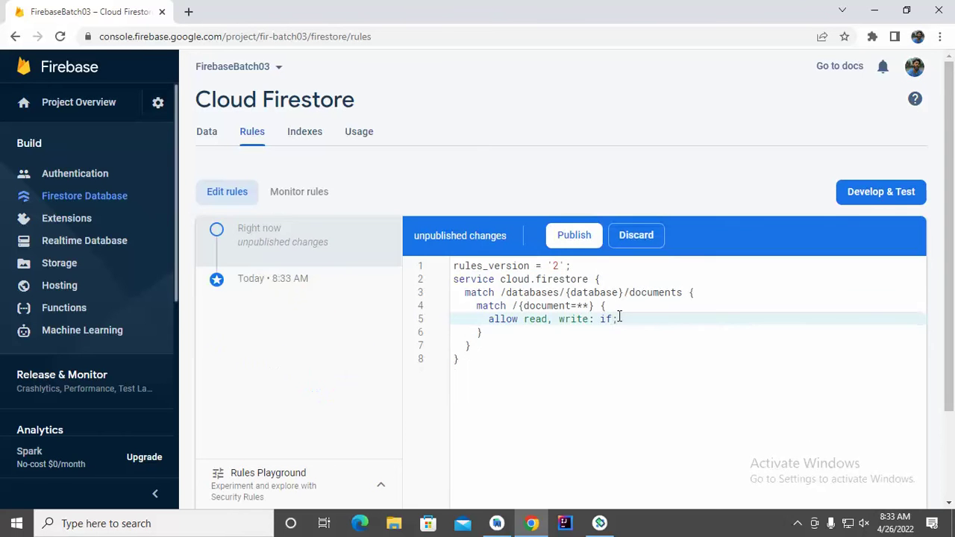
text(request.auth)
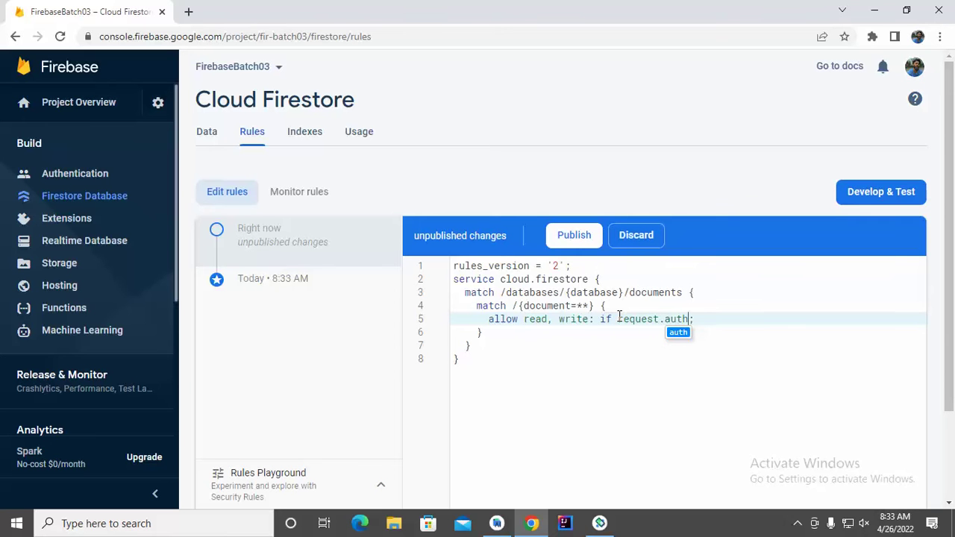
text(!=null)
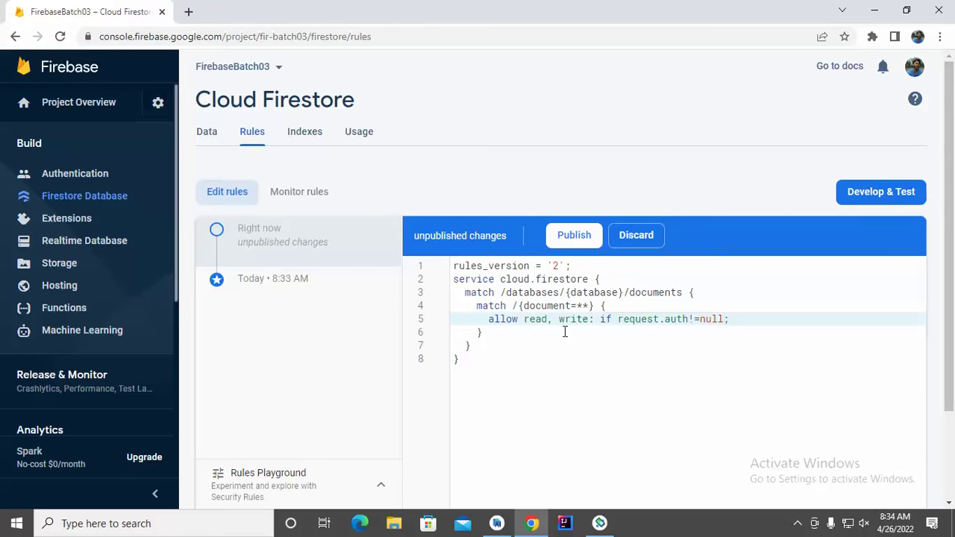
click(574, 237)
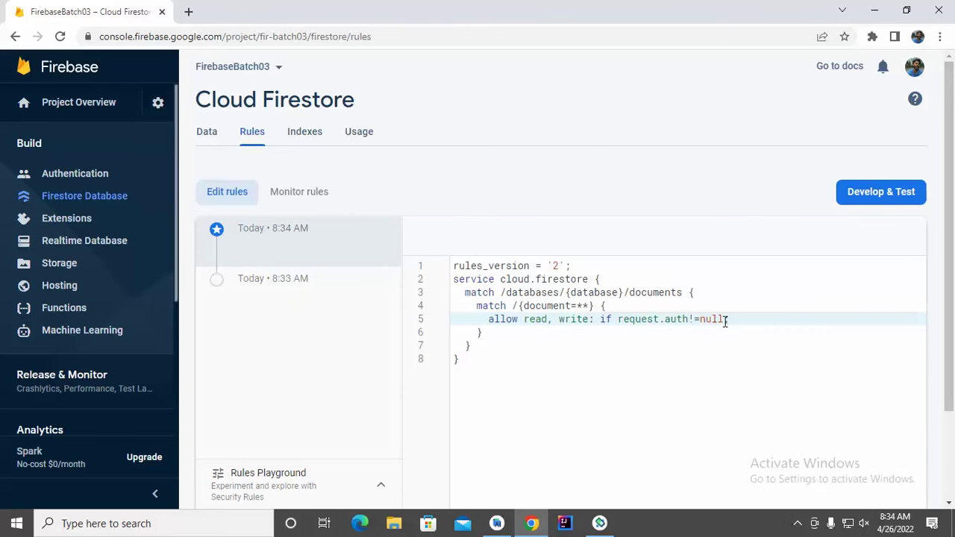
drag(524, 319, 550, 319)
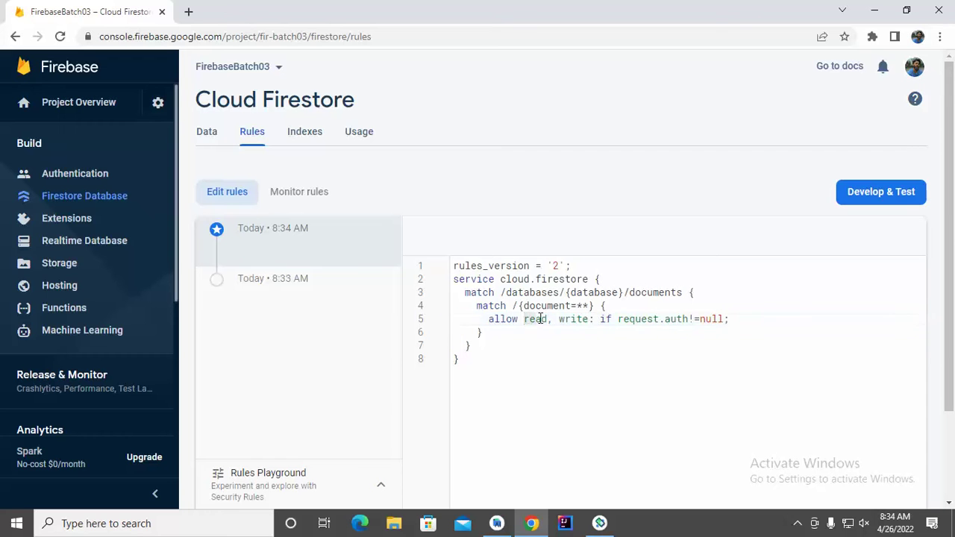
click(573, 339)
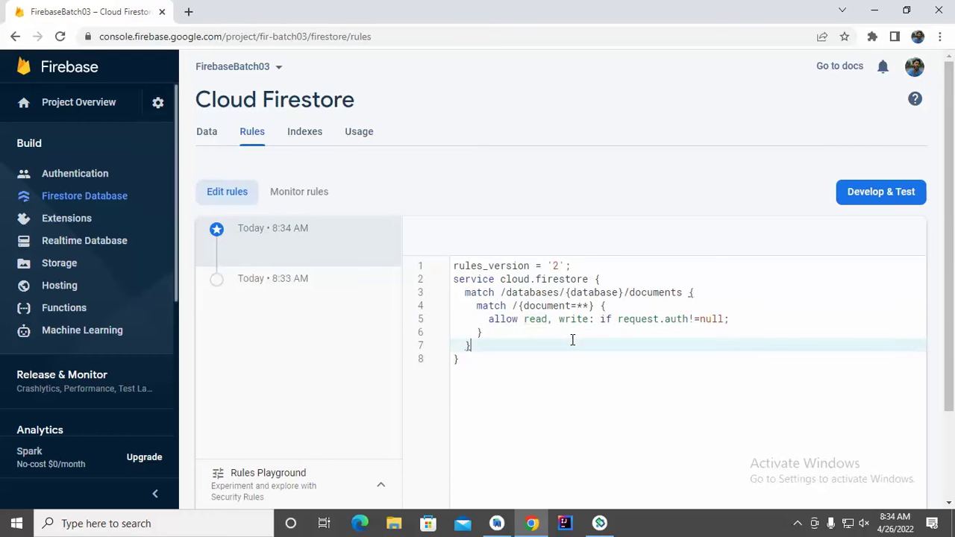
click(549, 319)
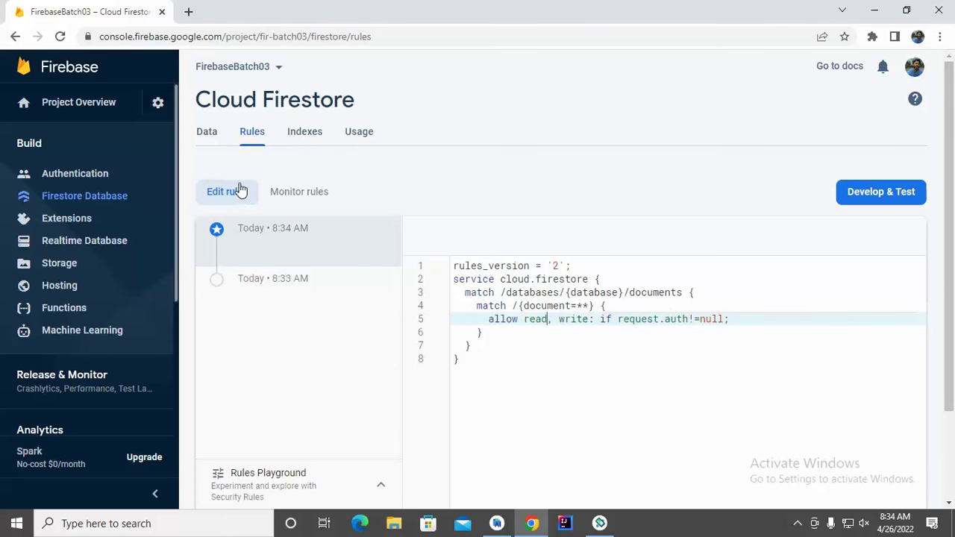
- Start a root-level collection in the Firestore data with the ID Employees and proceed to its first document
click(205, 132)
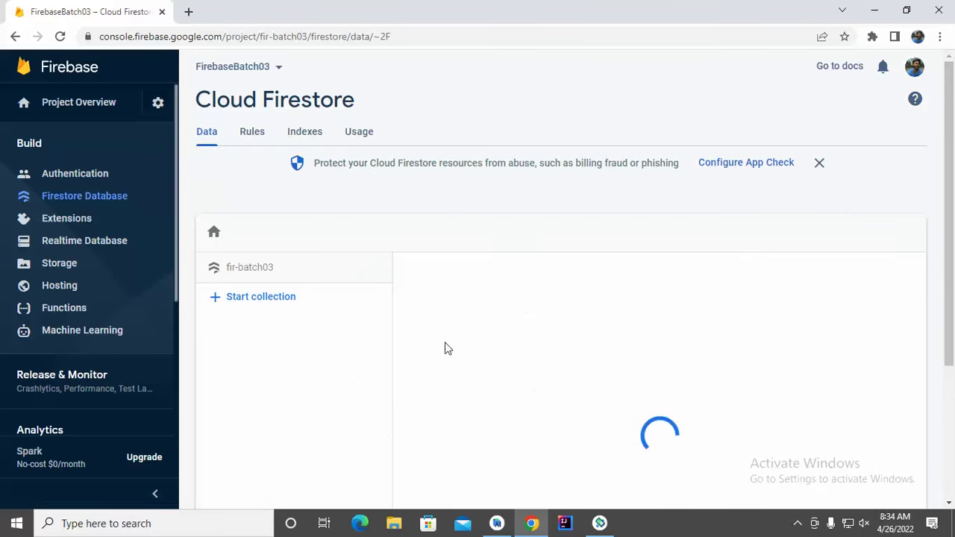
scroll(587, 365, down, 3)
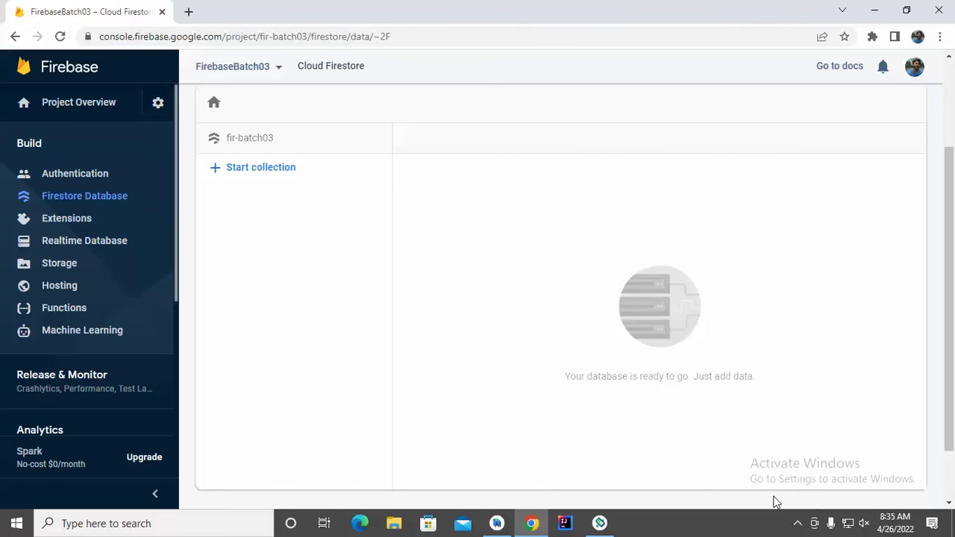
click(254, 169)
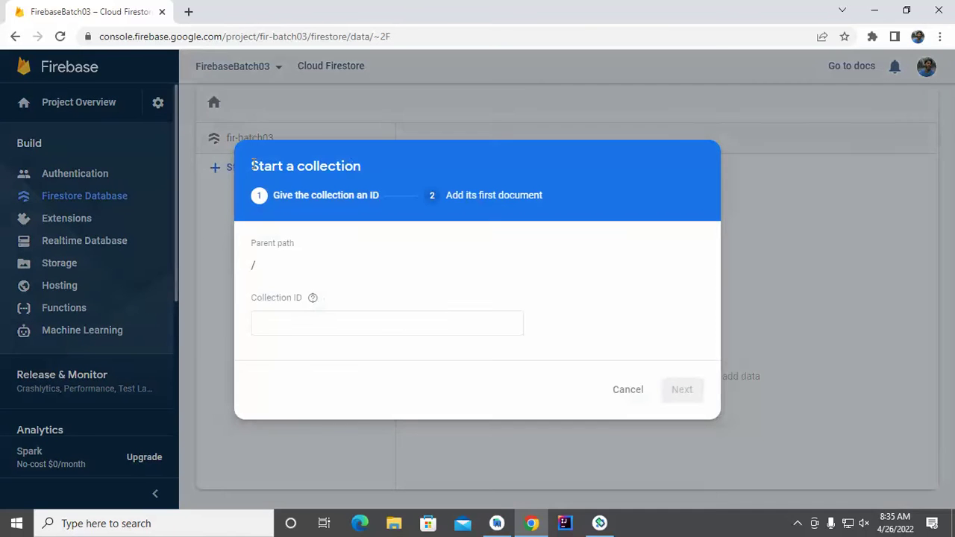
click(323, 325)
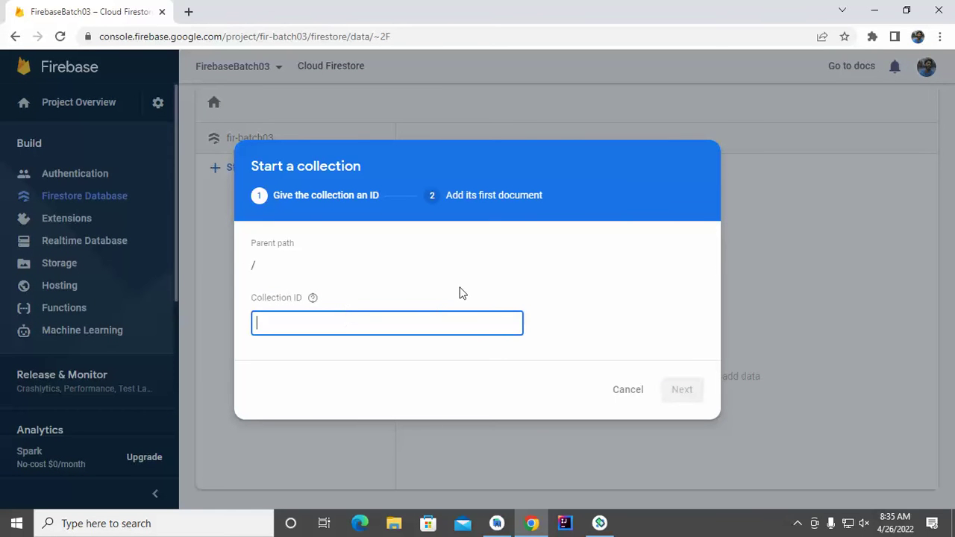
text(Em)
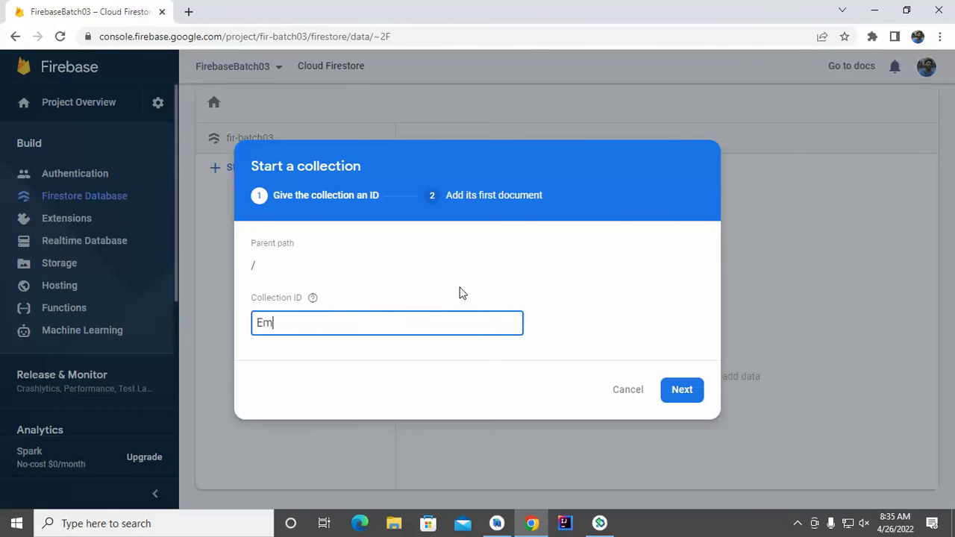
text(ployees)
click(685, 392)
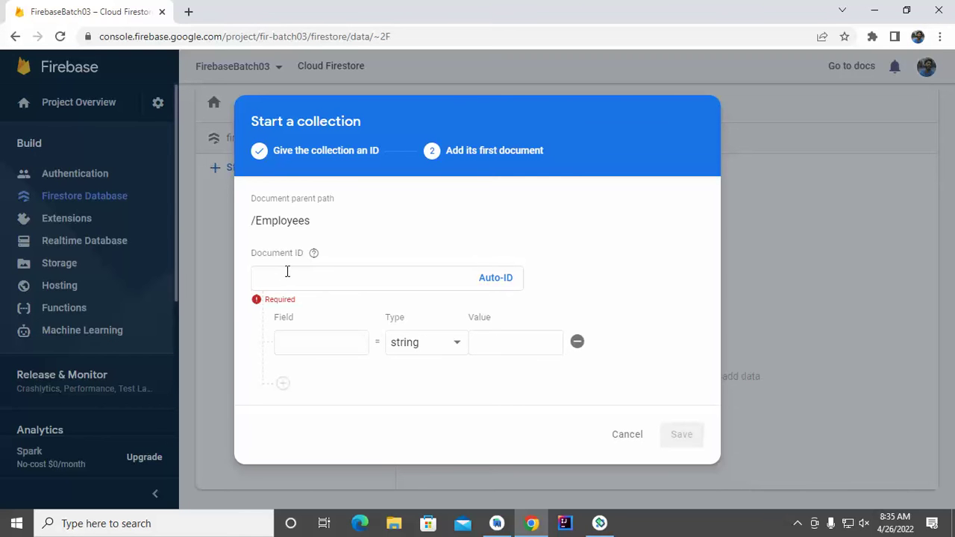
- Generate an automatic ID for the first Employees document and add a string field name containing the employee's name
click(287, 271)
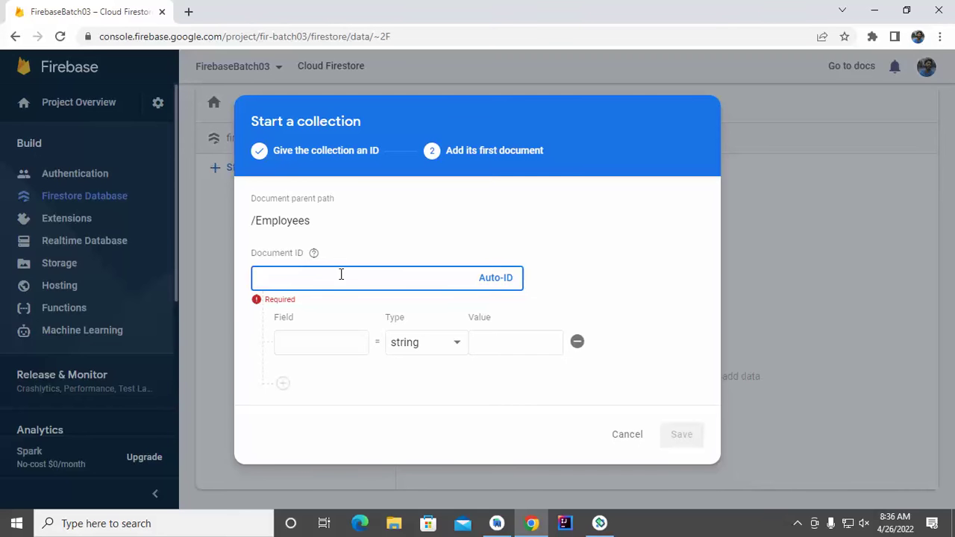
click(512, 283)
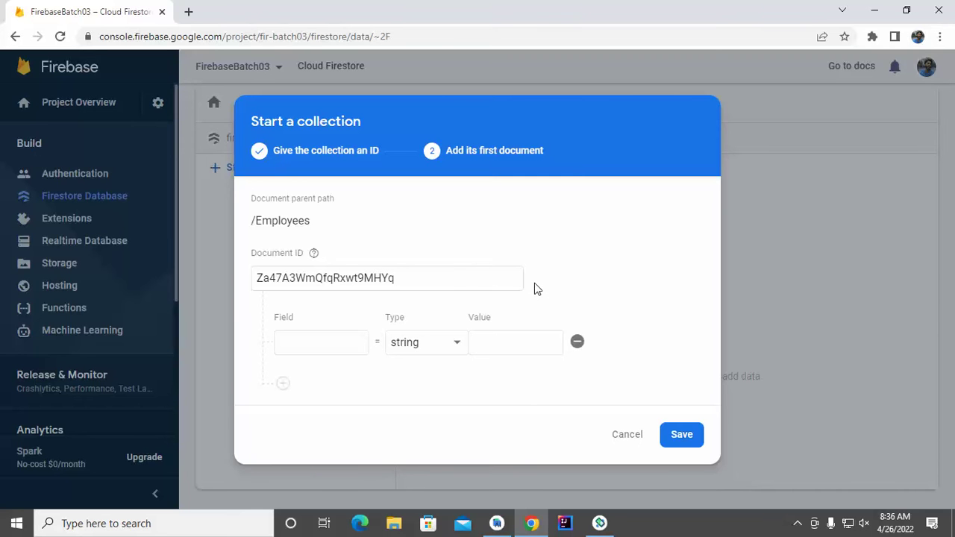
click(337, 344)
text(name)
key(Tab)
key(Tab)
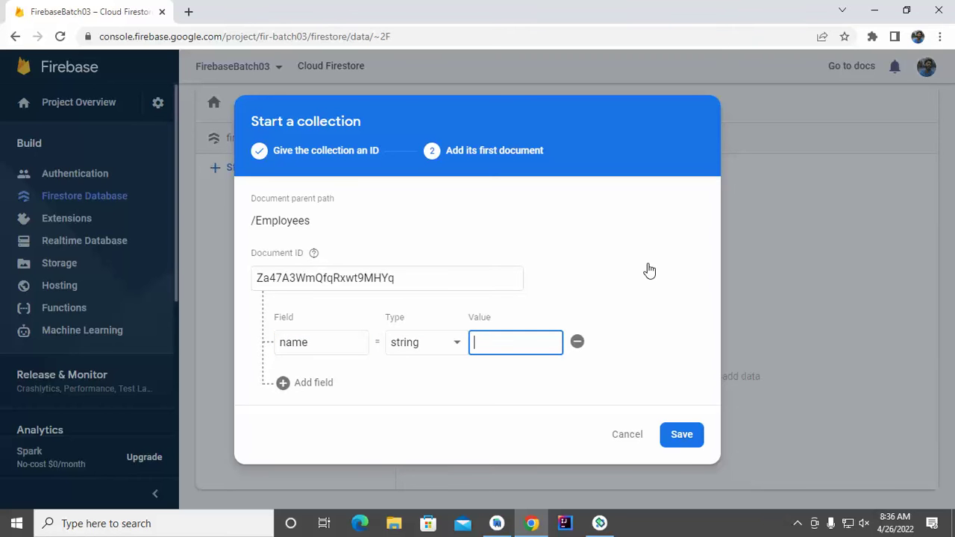
text(Harun)
- Add a second field named age of type number with the value 30 to the Employees document
click(312, 380)
click(312, 378)
text(age)
click(449, 382)
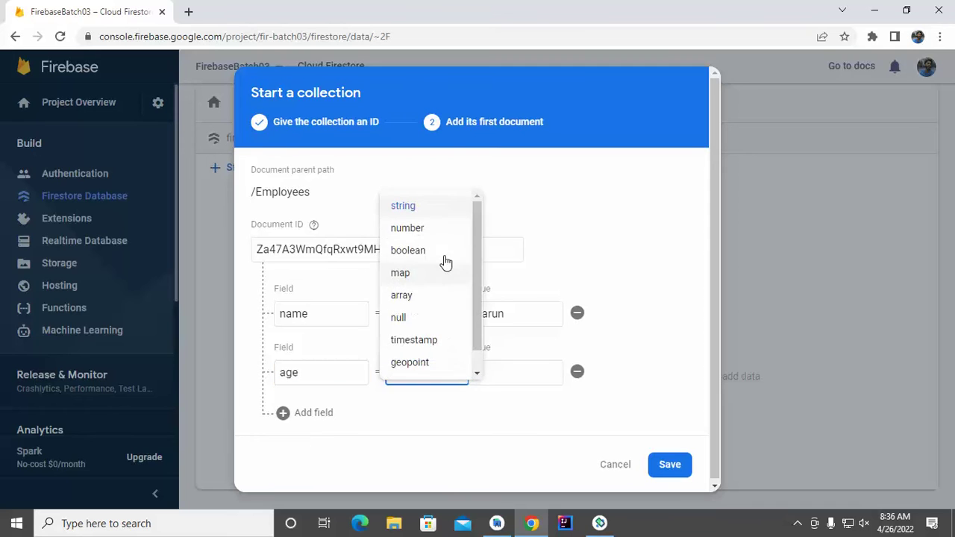
click(441, 229)
click(524, 373)
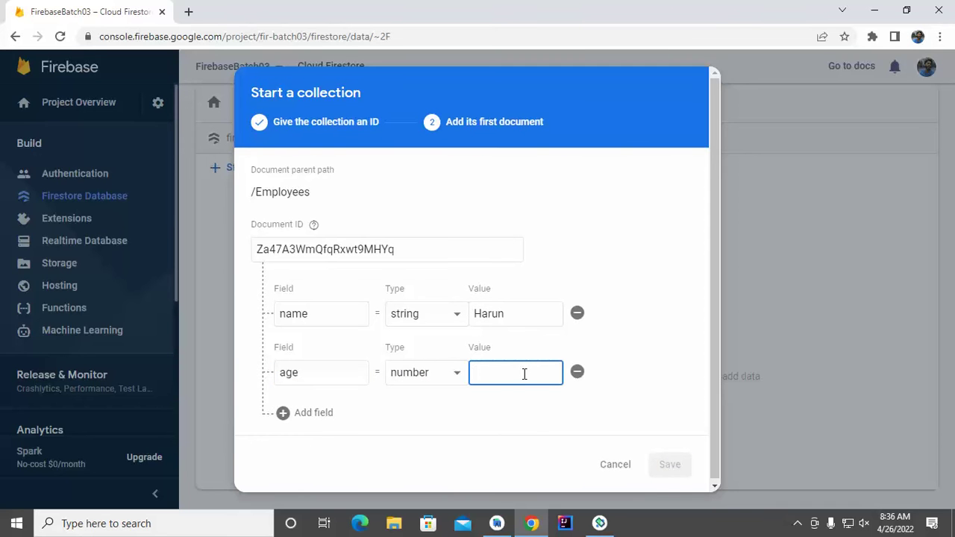
text(30)
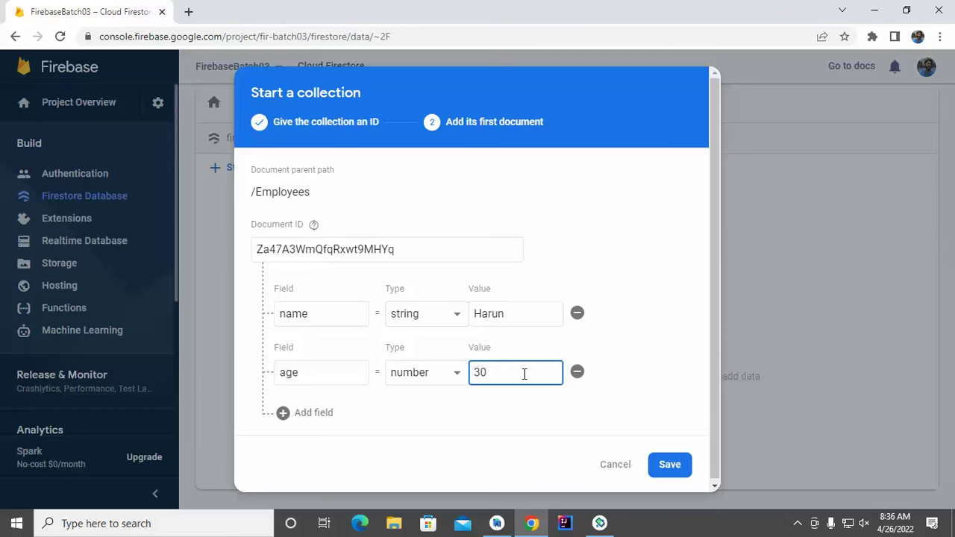
click(317, 413)
click(333, 434)
click(459, 432)
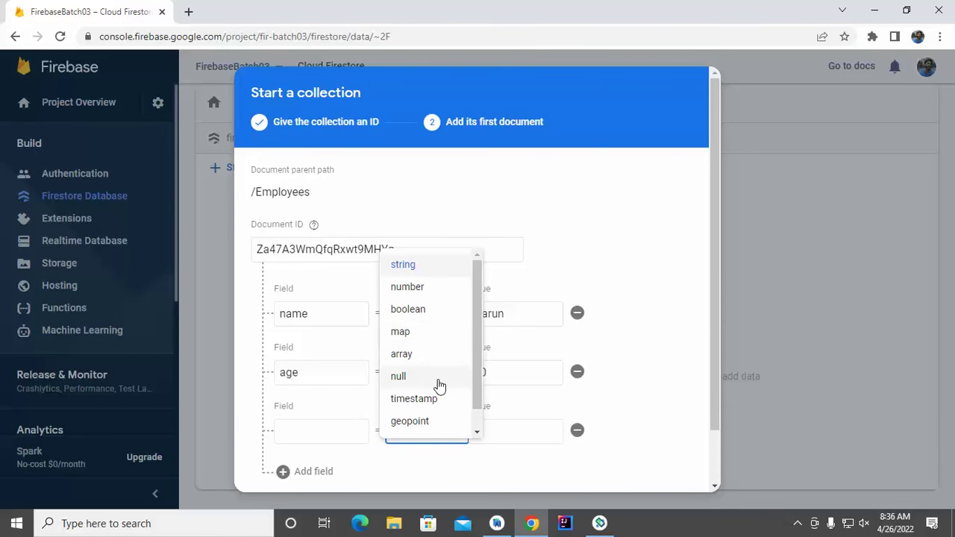
scroll(429, 414, down, 1)
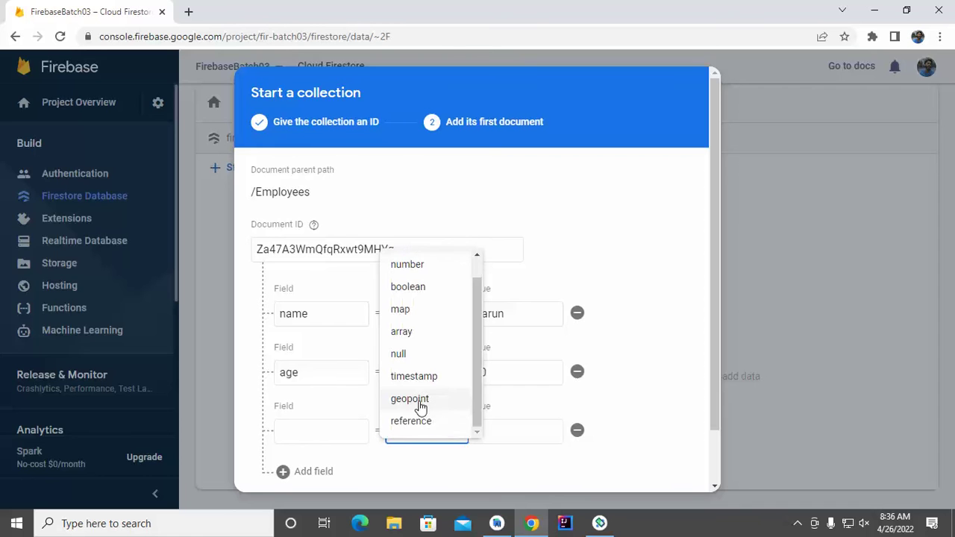
scroll(435, 414, up, 1)
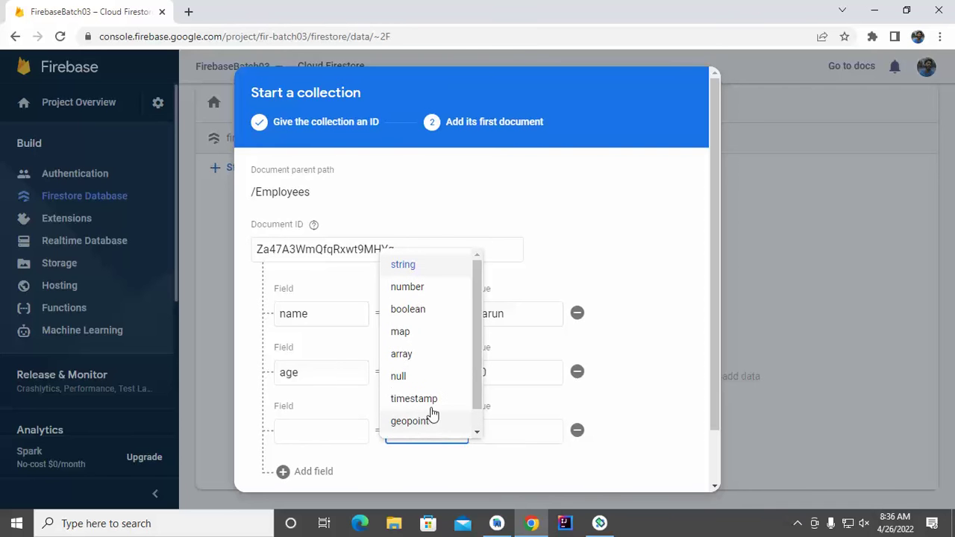
click(675, 308)
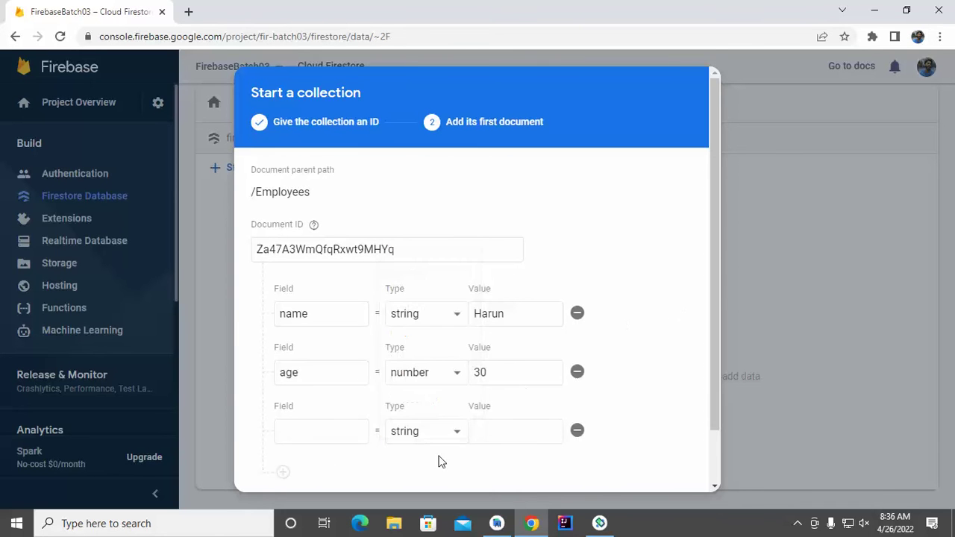
click(584, 438)
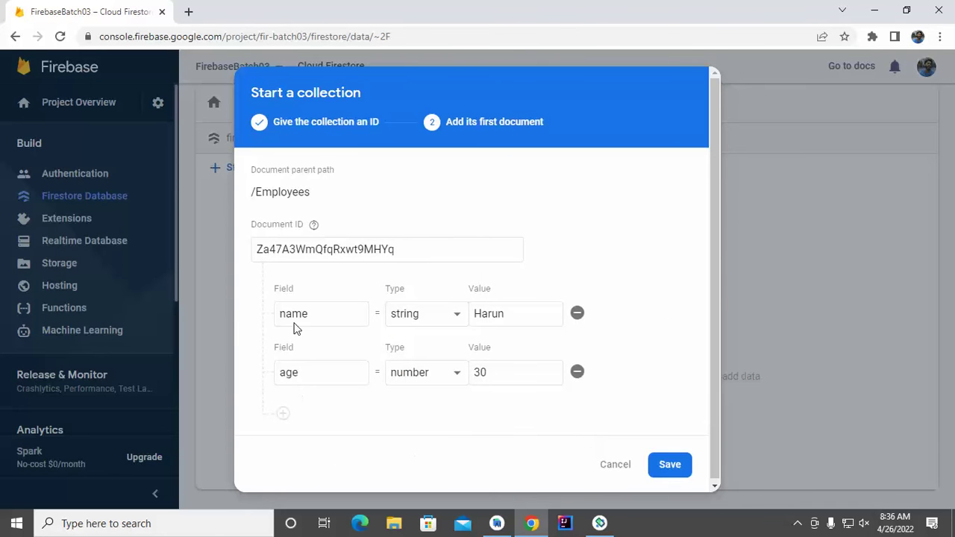
- Save the document and start a second Employees document with an automatic ID and a string field name containing the employee's name
click(667, 464)
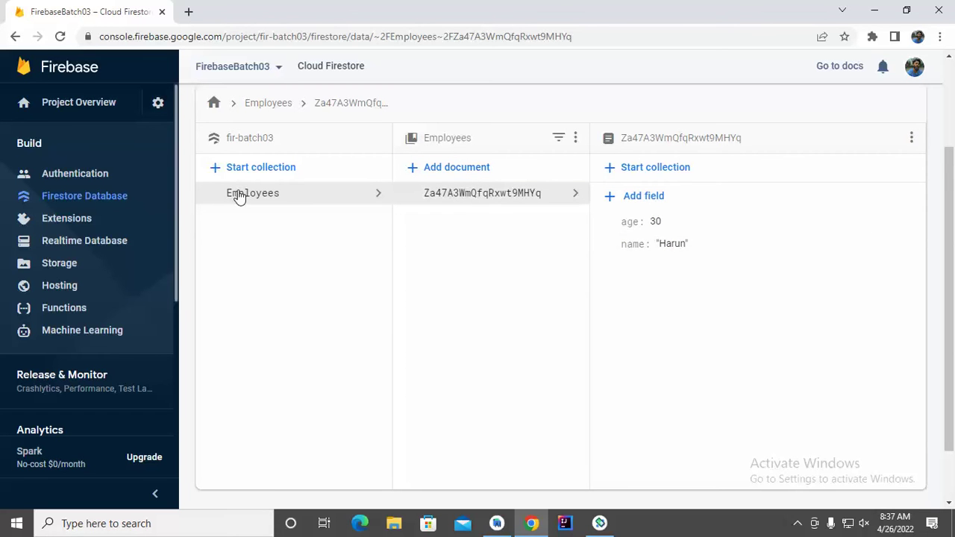
click(460, 169)
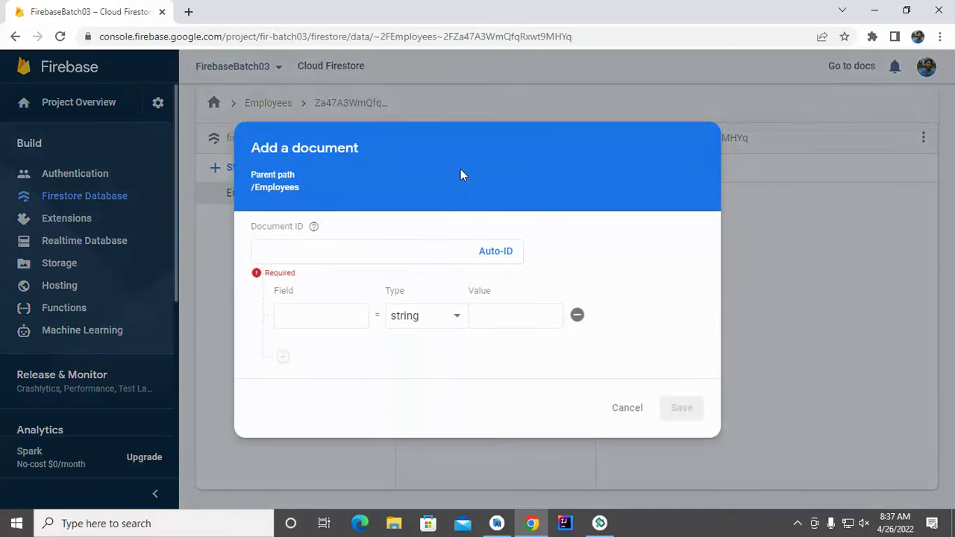
click(495, 249)
click(295, 313)
text(name)
key(Tab)
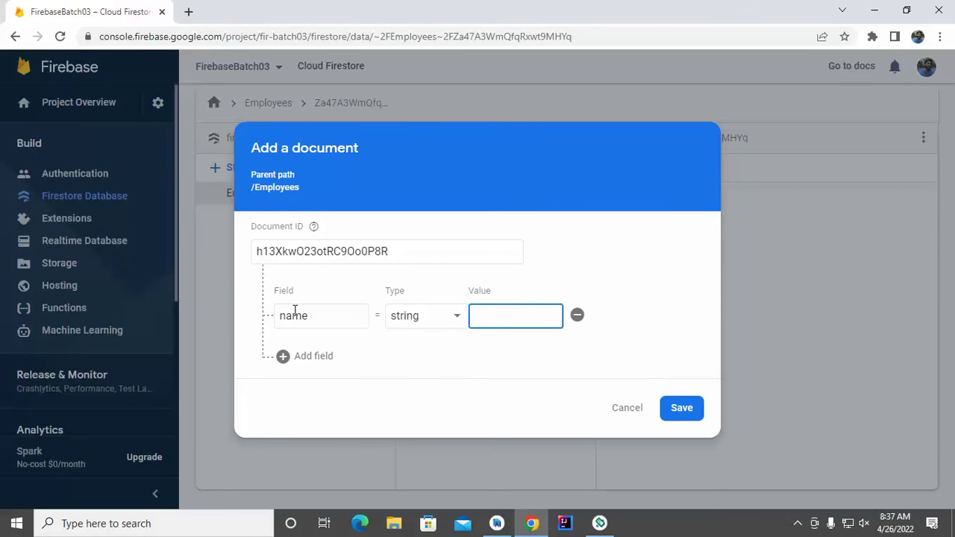
text(Sabbir)
- Add a number field age with the value 27 to the second Employees document and save it
click(283, 355)
click(309, 344)
text(age)
click(445, 347)
click(447, 200)
click(528, 347)
text(27)
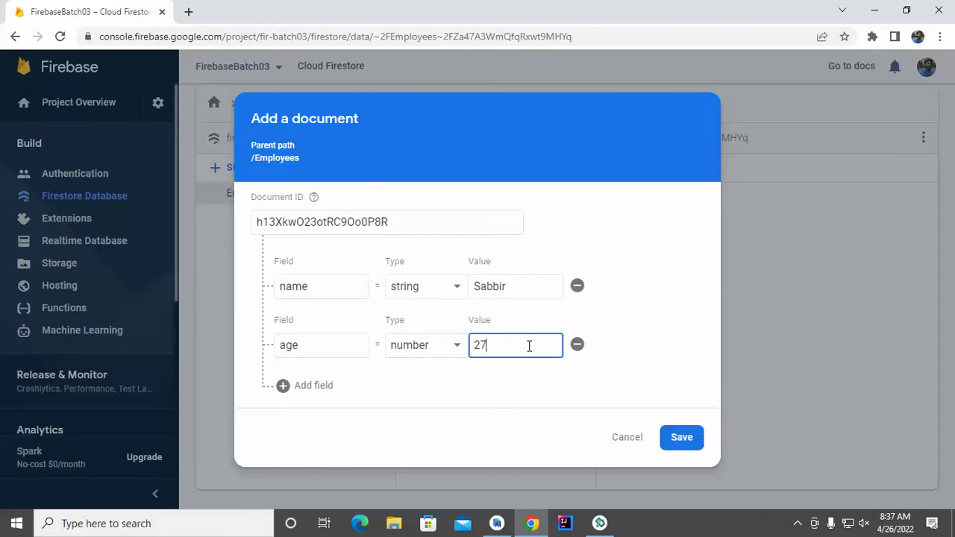
click(681, 438)
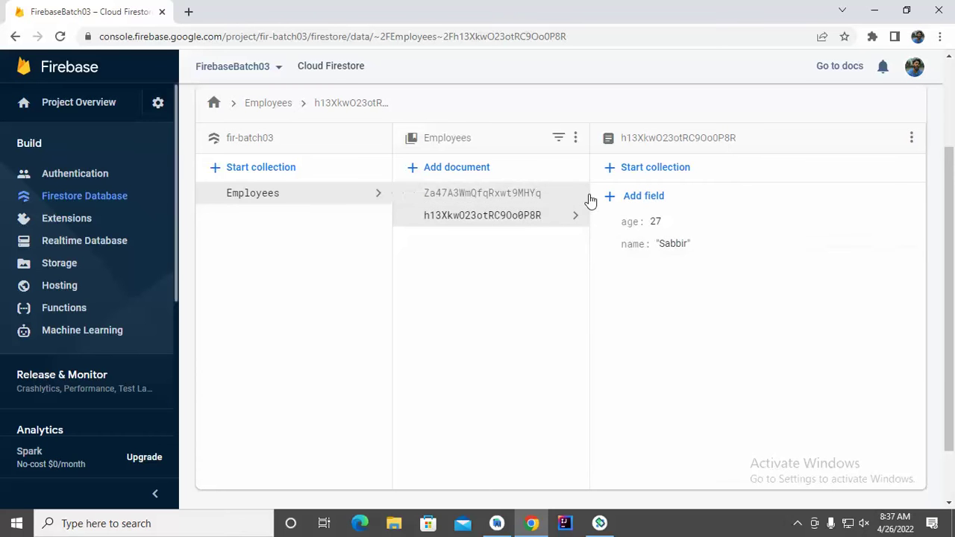
- Start a subcollection with the ID Projects inside the second Employees document and proceed to its first document
click(525, 196)
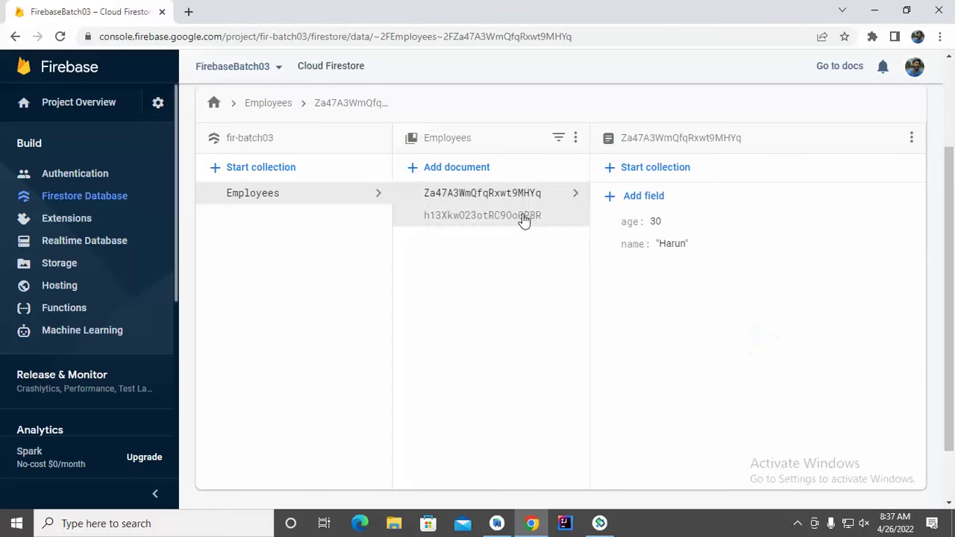
click(520, 218)
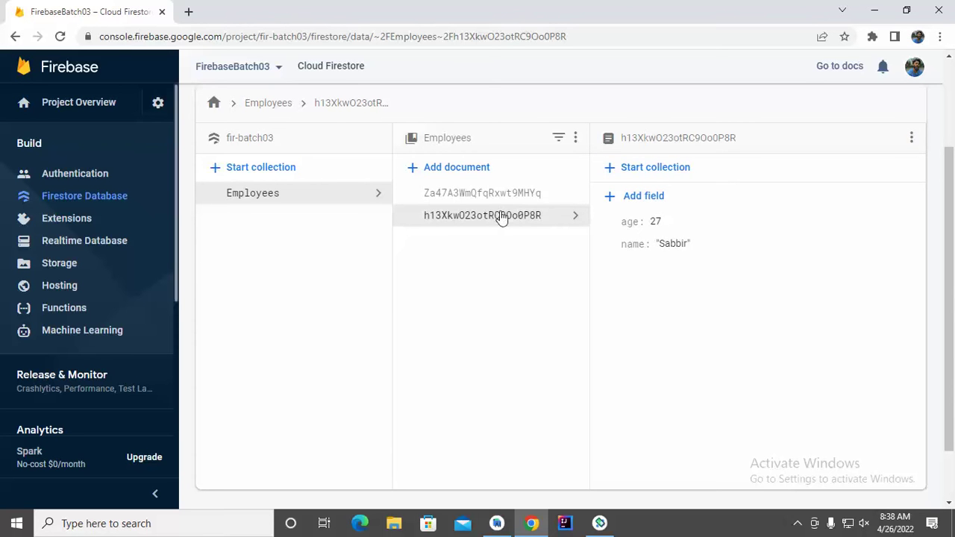
click(670, 171)
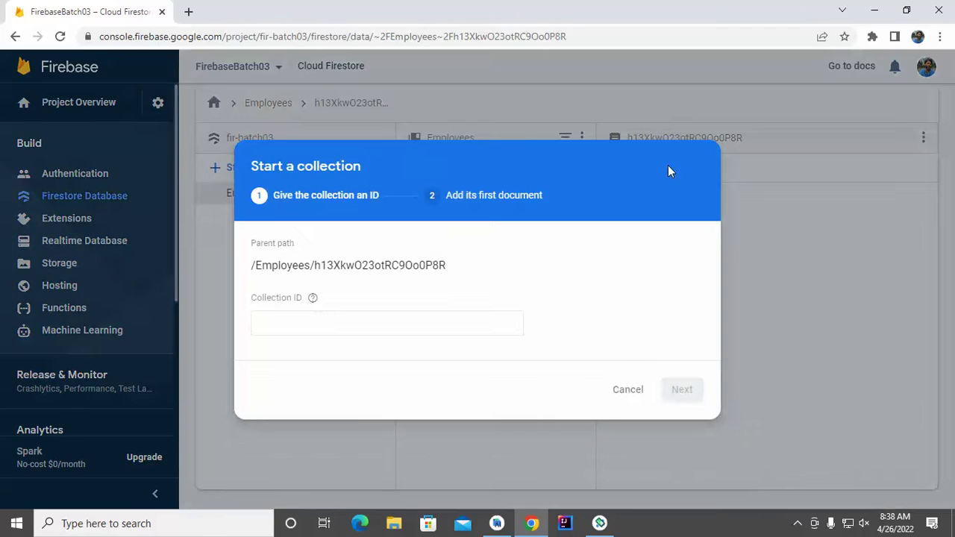
click(391, 331)
text(Projects)
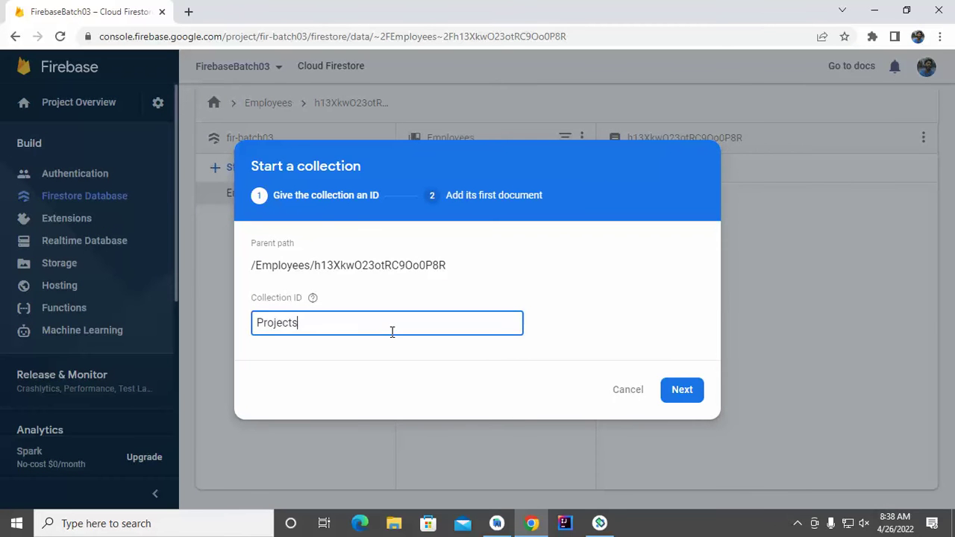
click(681, 389)
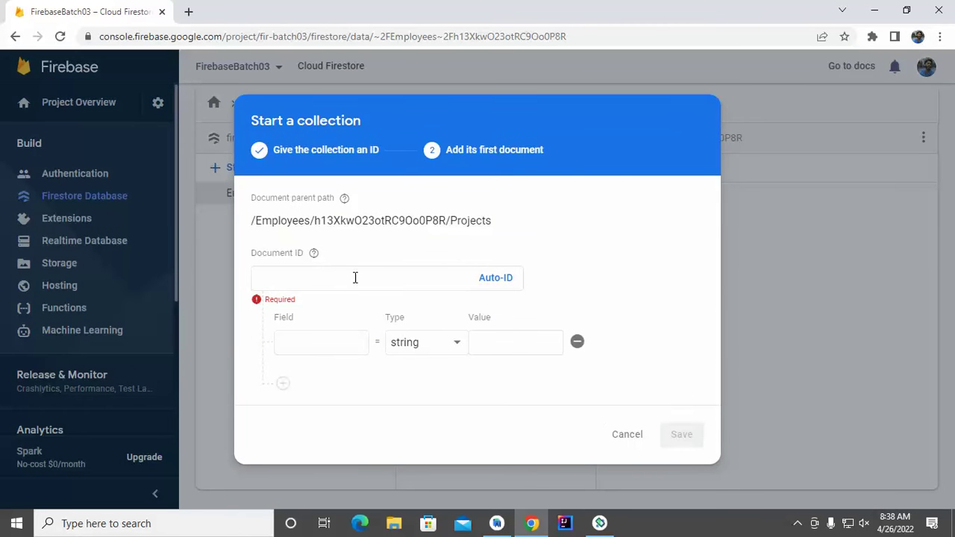
- Generate an automatic ID for the Projects document and add a string field name with the value project 1
click(495, 277)
click(306, 341)
text(name)
key(Tab)
text(project 1)
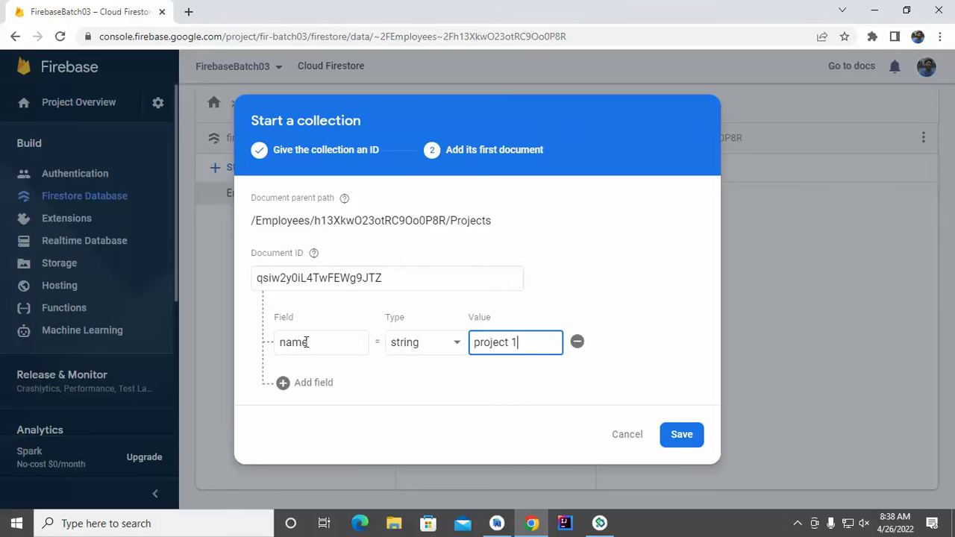
- Add a number field duration with the value 12 to the Projects document and save it
click(305, 383)
click(324, 376)
text(duration)
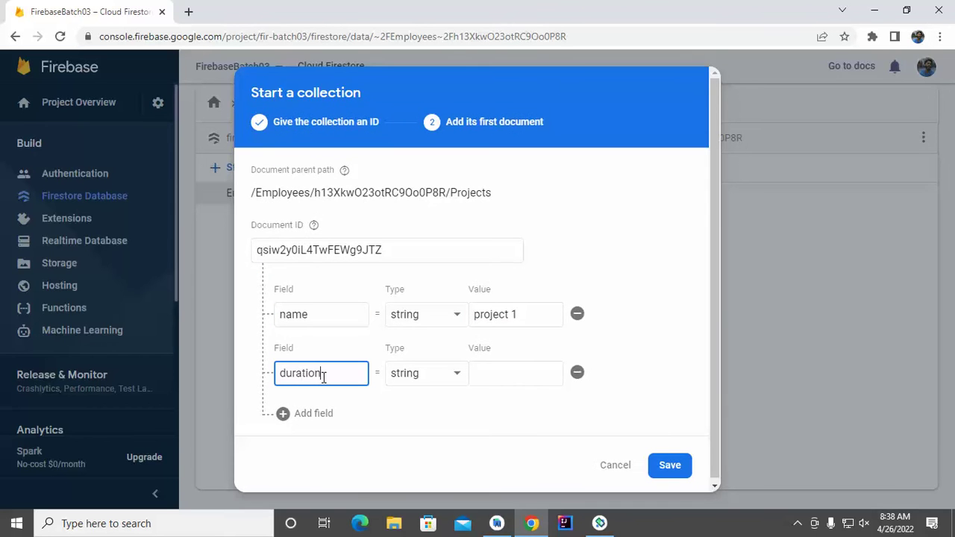
click(422, 374)
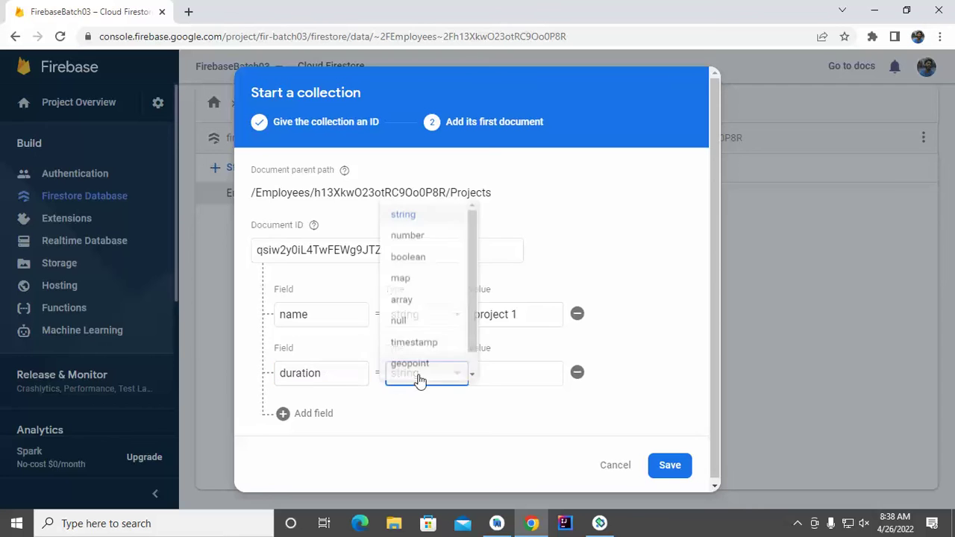
click(443, 234)
click(514, 377)
text(12)
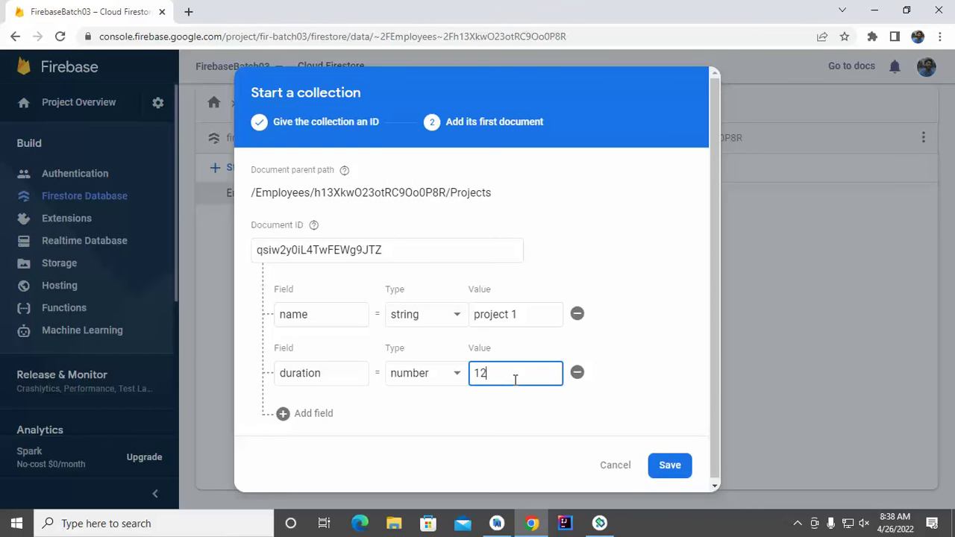
click(680, 469)
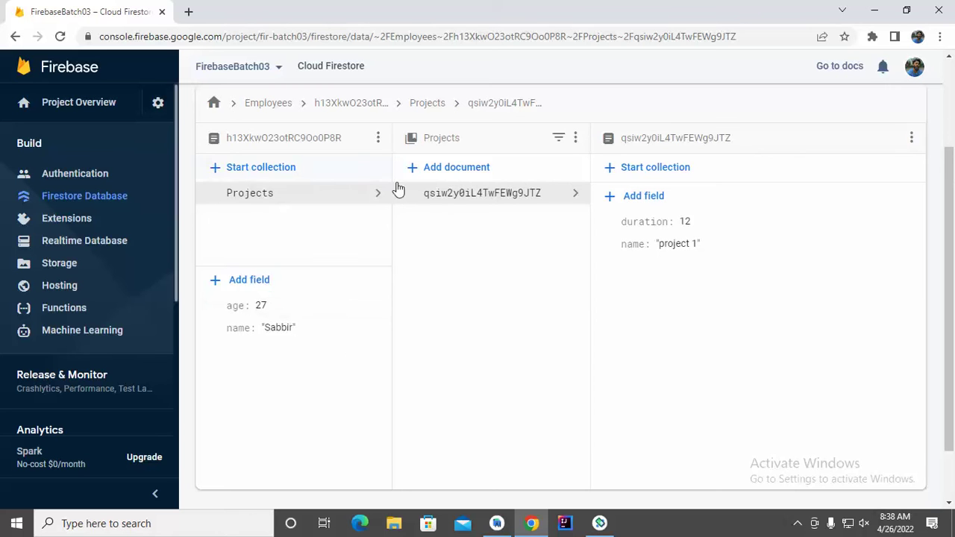
- Examine how the Projects subcollection and its document are nested under the second Employees document
click(364, 105)
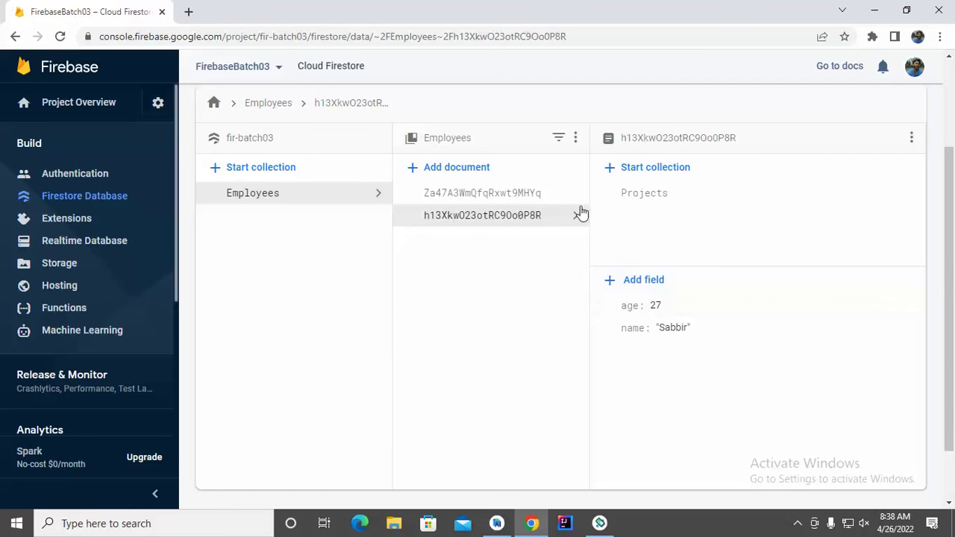
click(663, 191)
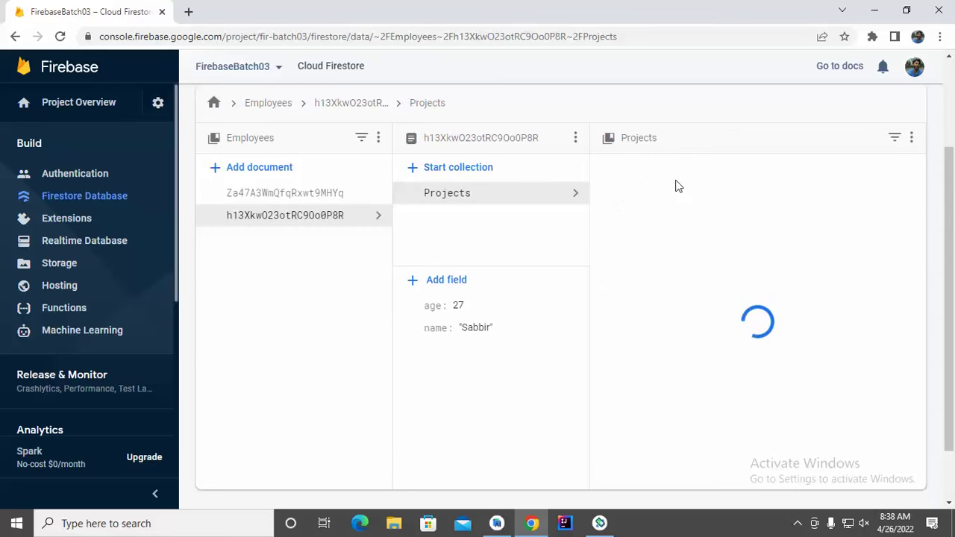
click(664, 194)
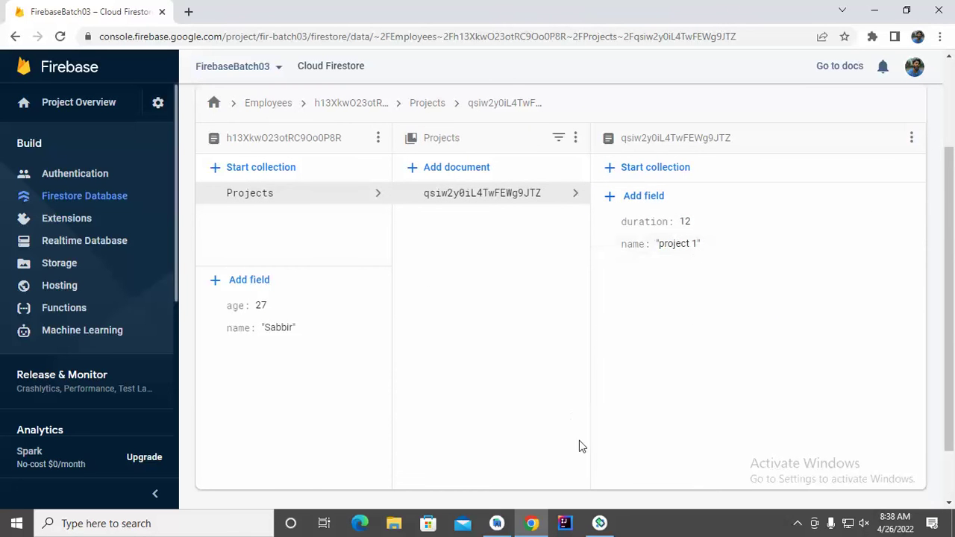
click(268, 104)
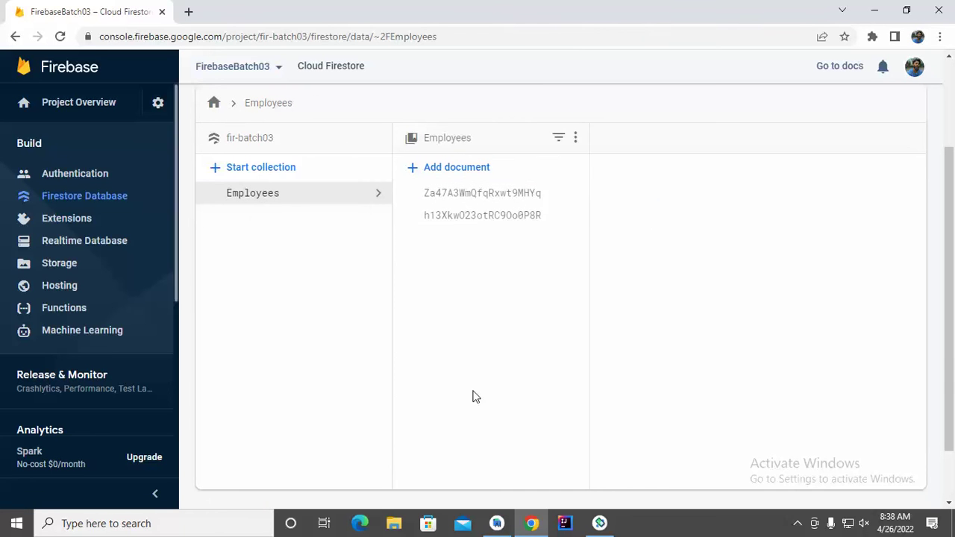
click(486, 215)
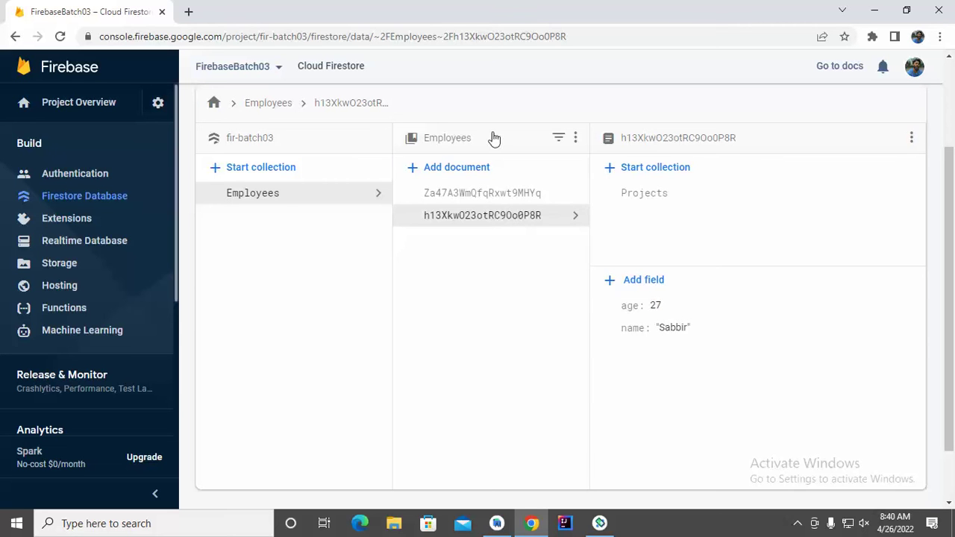
- Delete the entire Employees collection from the root of the database, confirming with its ID Employees
click(310, 196)
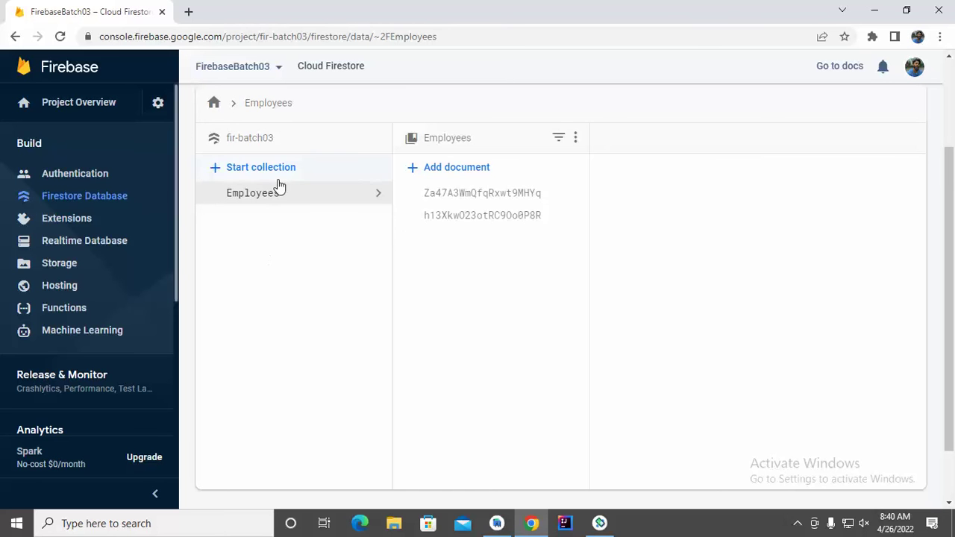
click(577, 141)
click(614, 145)
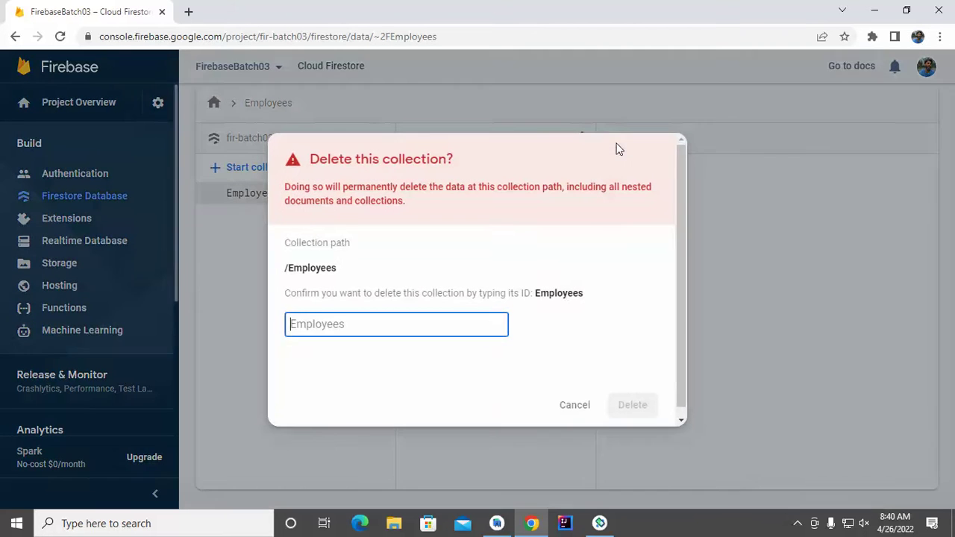
double_click(567, 293)
key(ctrl+c)
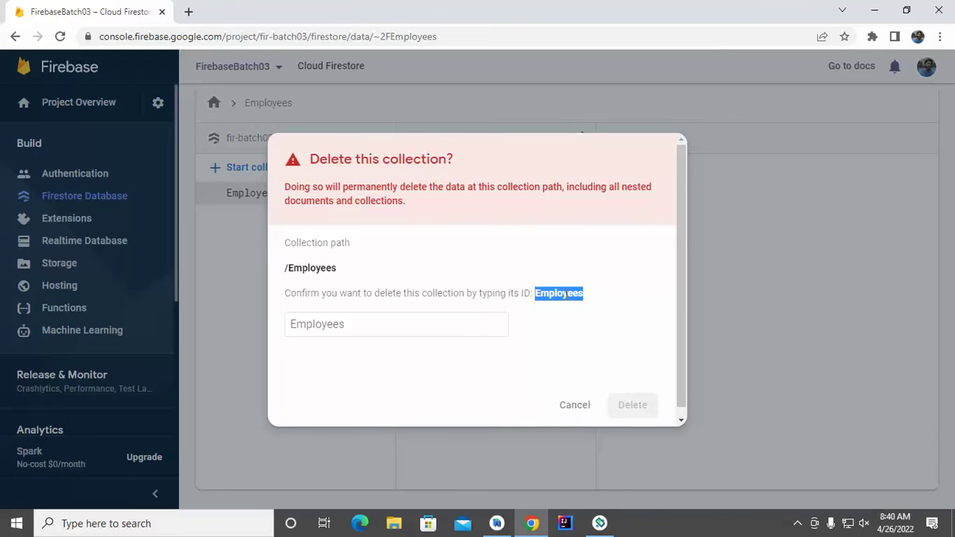
click(358, 326)
key(ctrl+v)
click(635, 412)
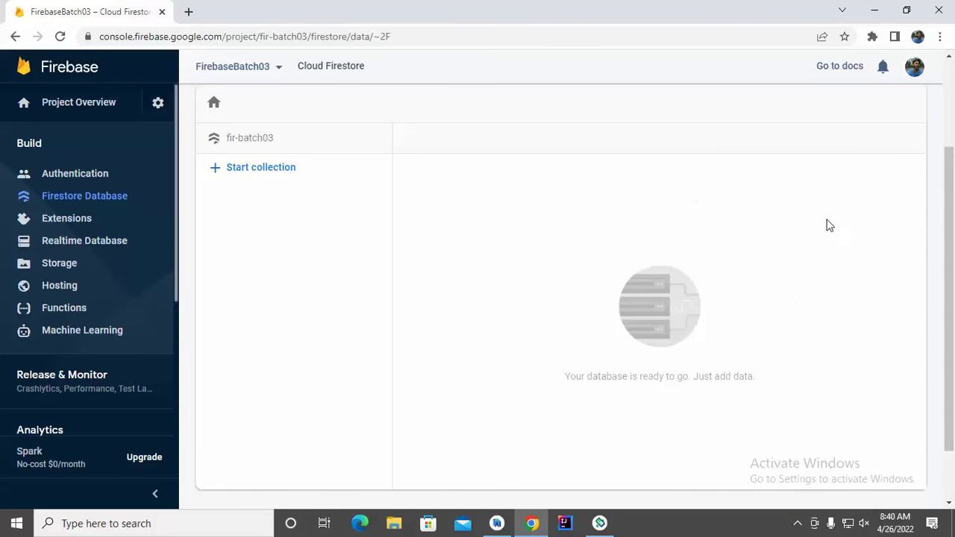
- Switch to Android Studio and check the app's current screen in the running emulator before returning to EmployeeListFragment.kt
drag(950, 220, 866, 293)
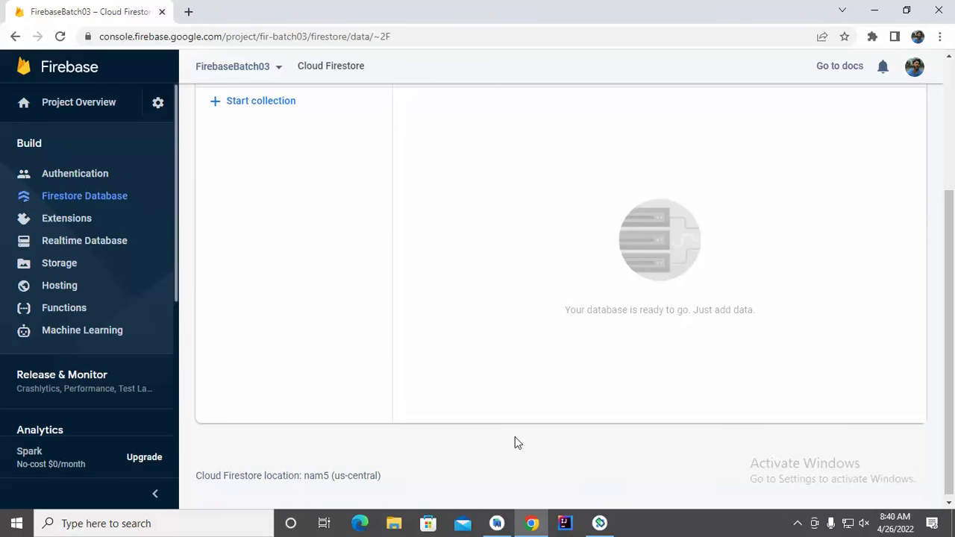
click(498, 525)
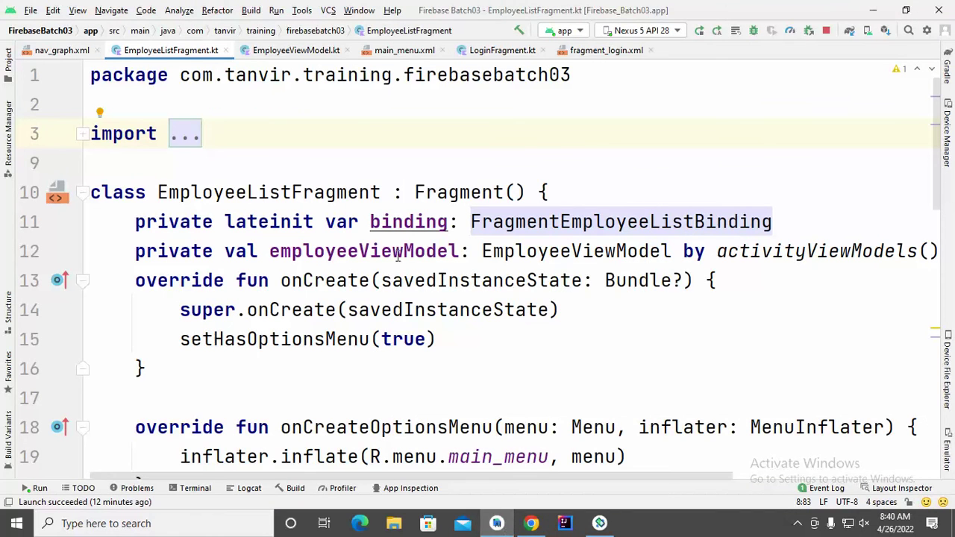
click(599, 523)
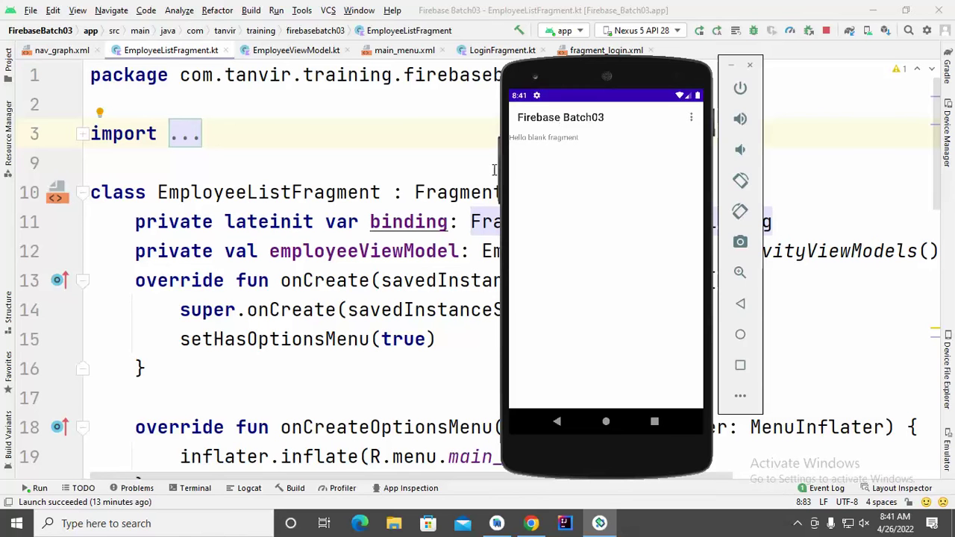
click(471, 346)
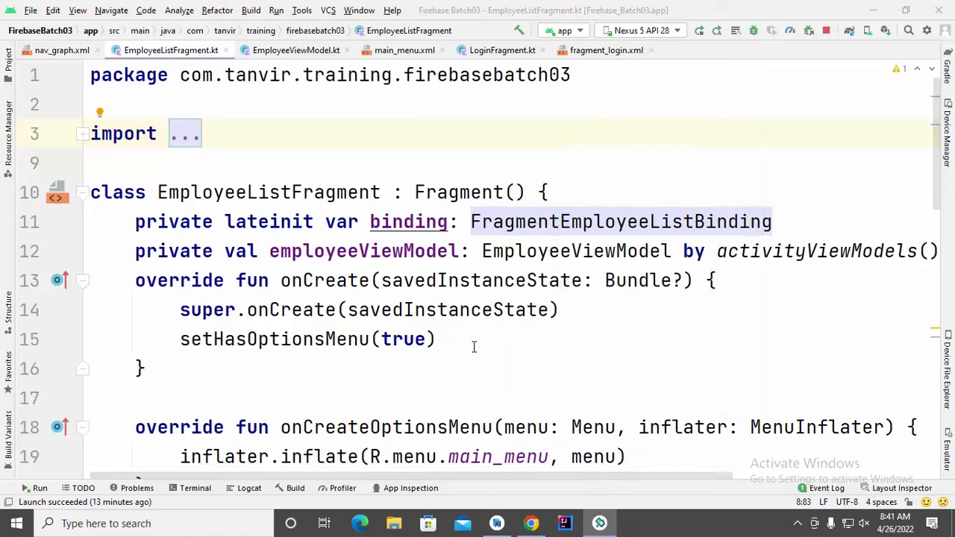
- Create a new destination in nav_graph.xml from the Fragment (Blank) template, naming it AddEmployeeFragment with Kotlin as the source language
click(9, 71)
click(9, 70)
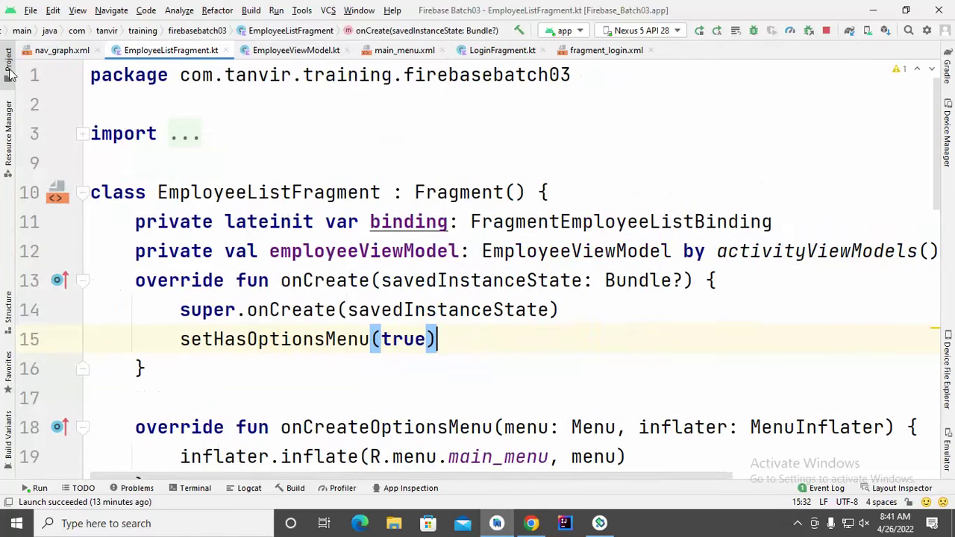
click(64, 52)
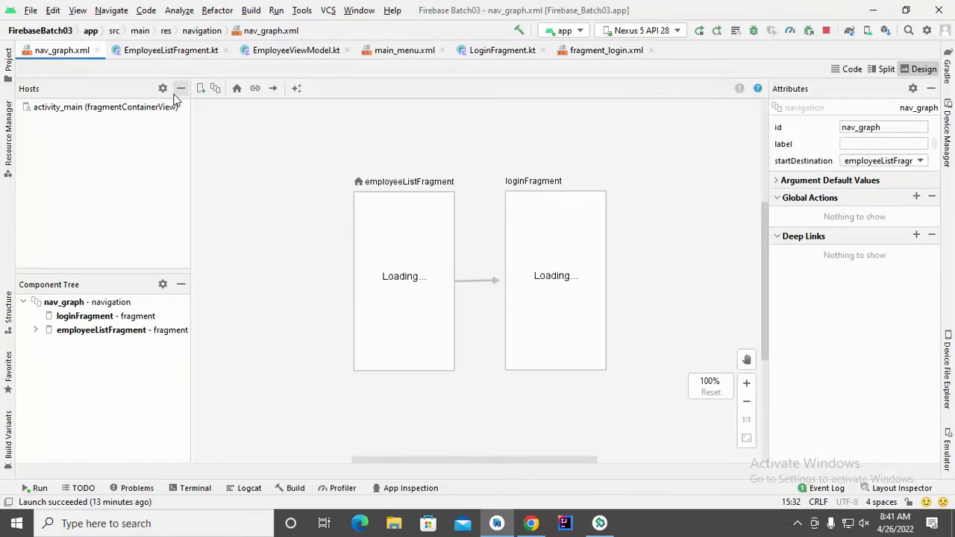
click(200, 88)
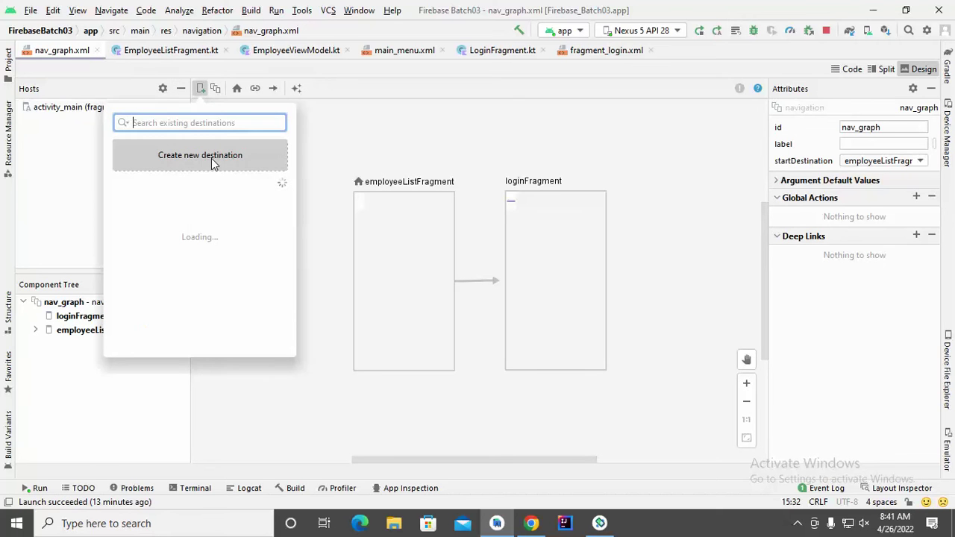
click(211, 158)
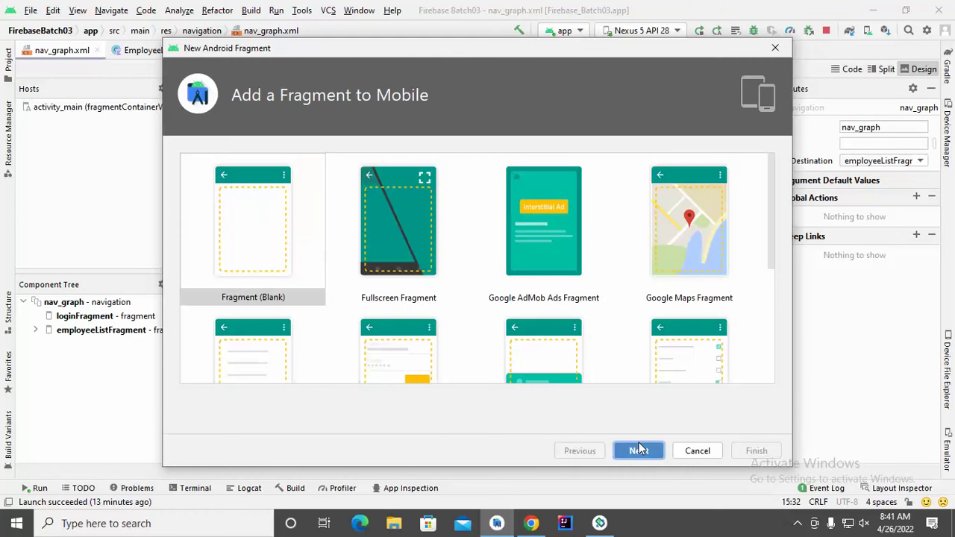
click(638, 450)
drag(337, 244, 124, 248)
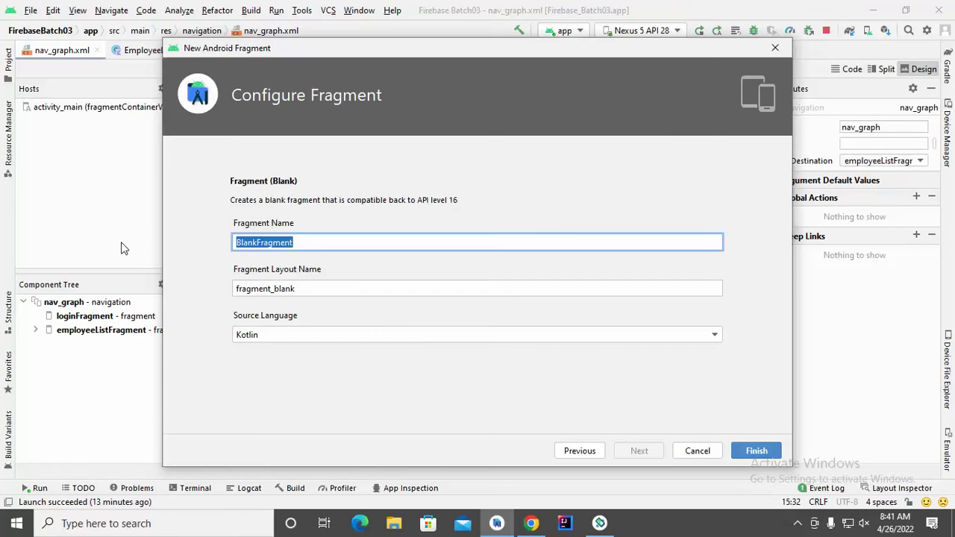
text(Add)
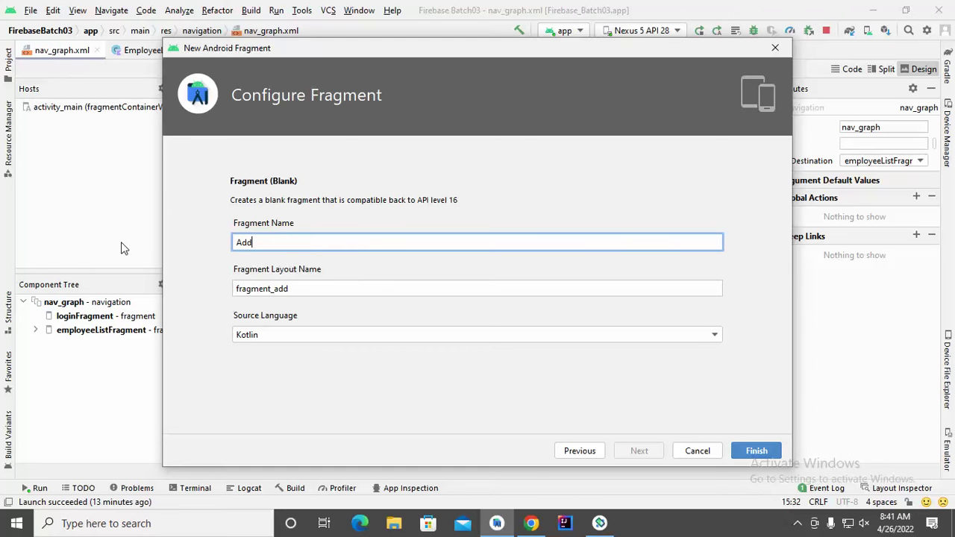
text(EmployeeFragment)
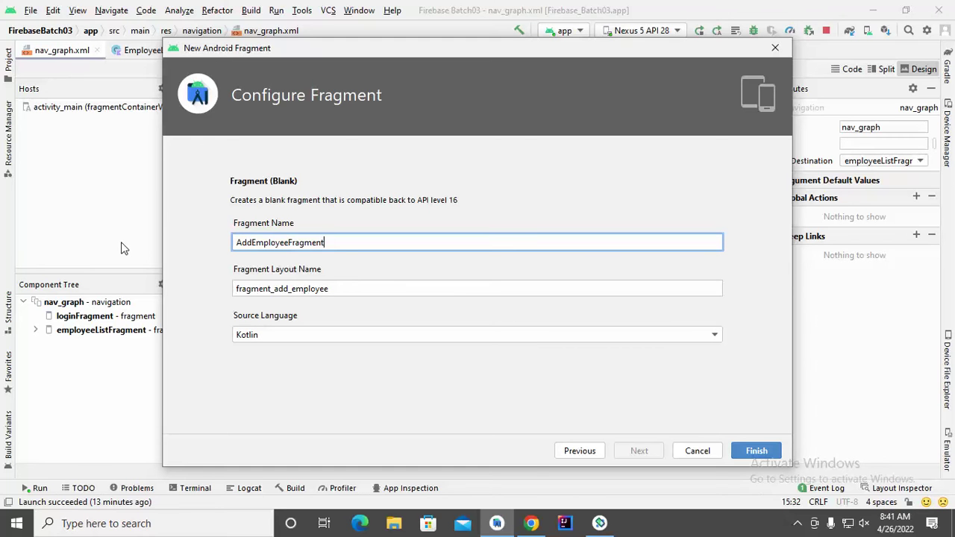
click(775, 450)
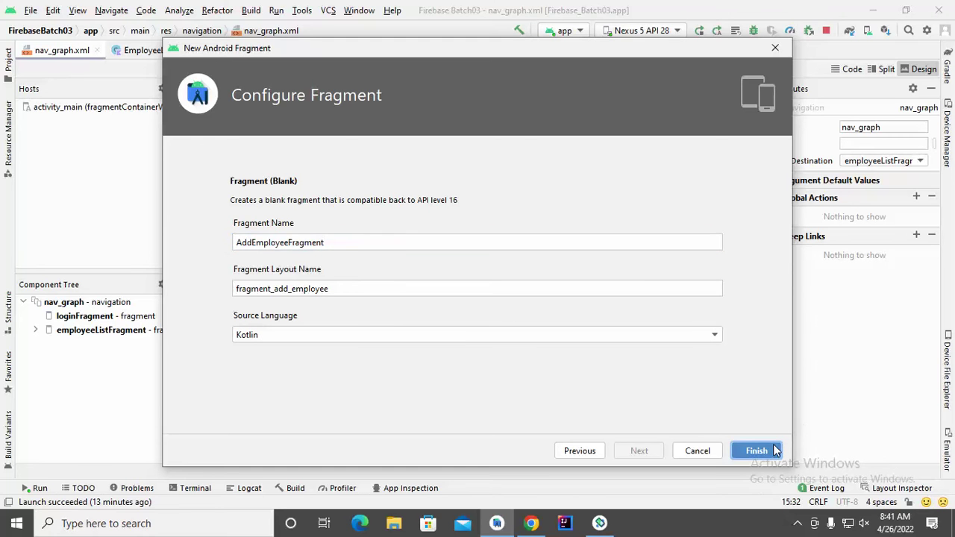